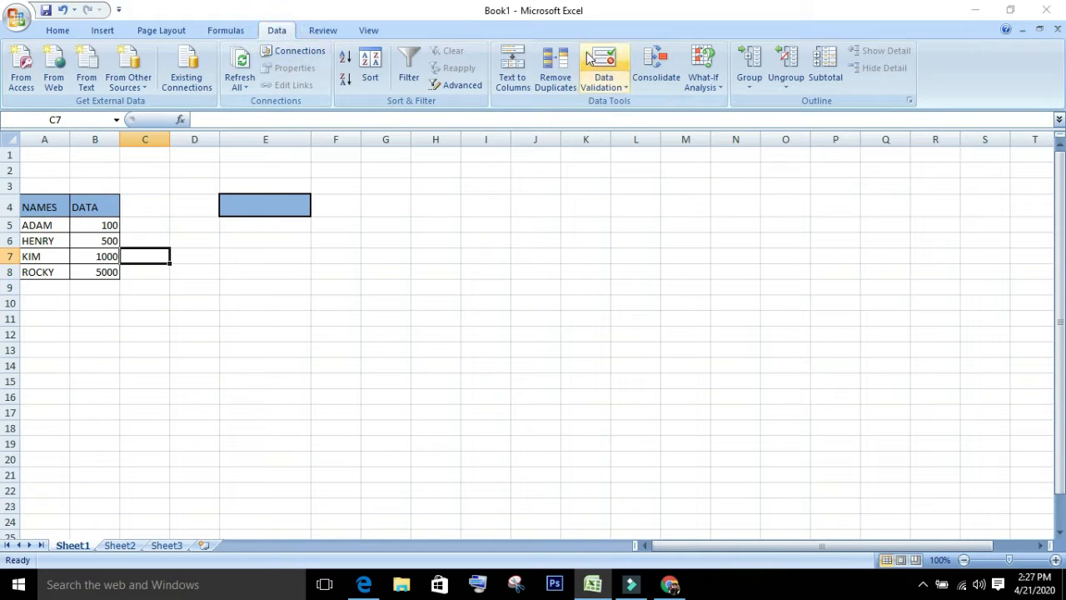
Add a data validation rule to cell C7 that allows only whole numbers equal to 10.
click(600, 84)
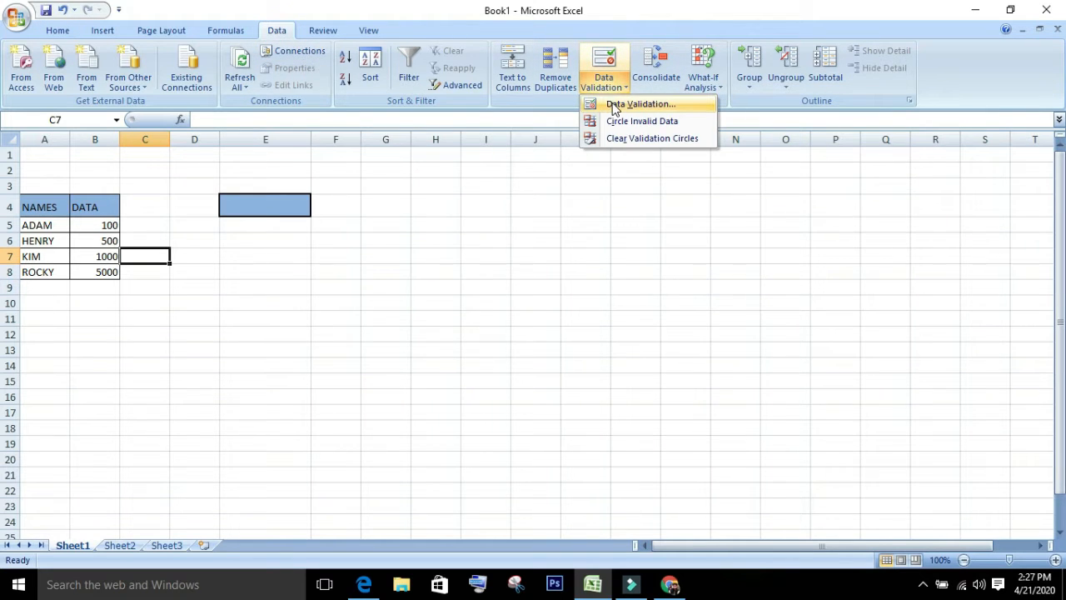
click(616, 106)
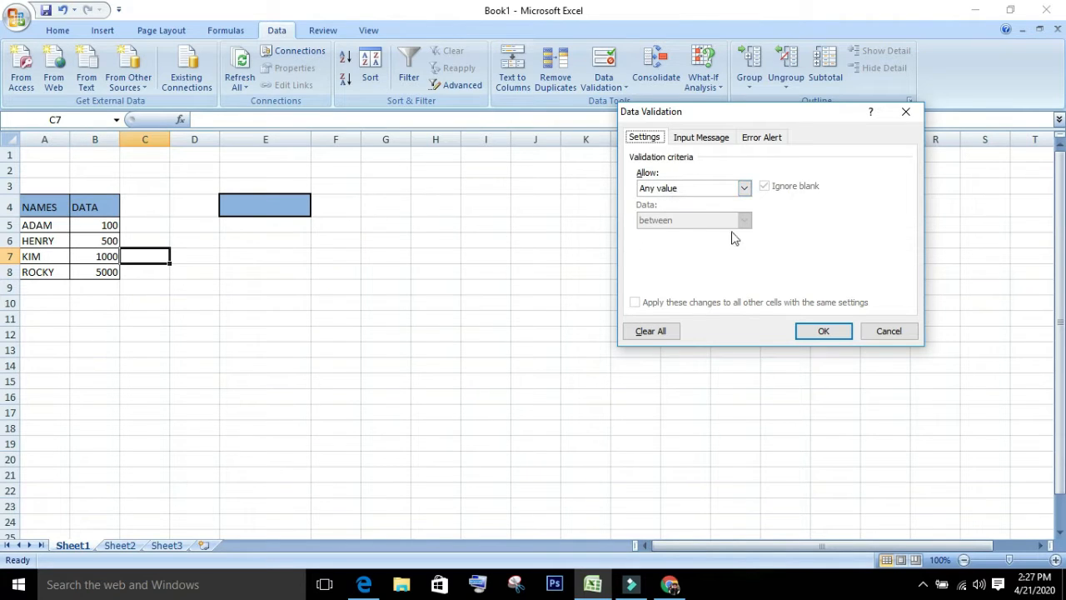
click(692, 190)
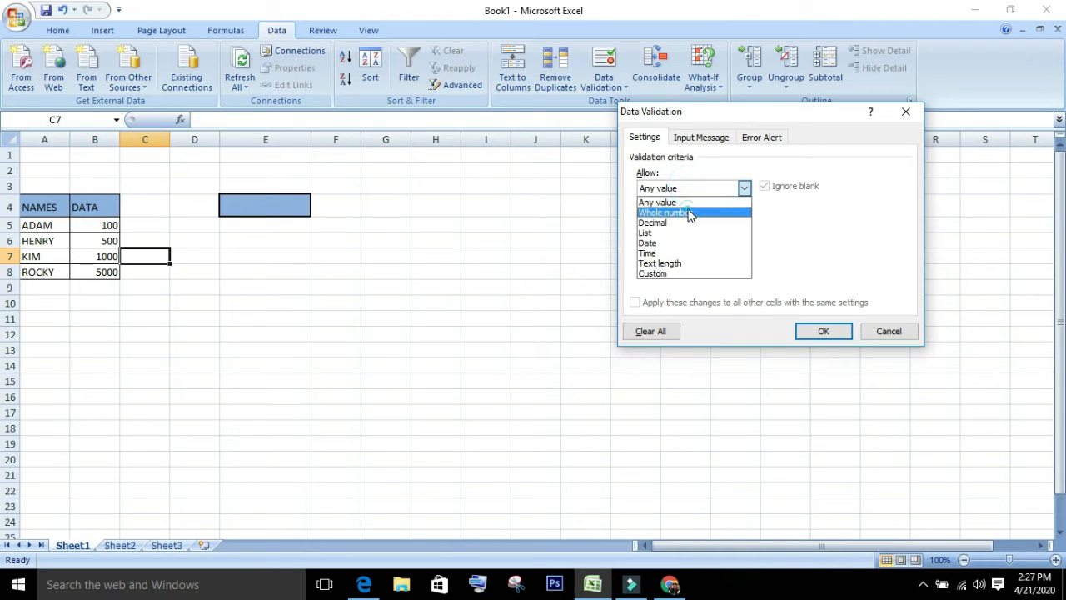
click(691, 214)
click(690, 221)
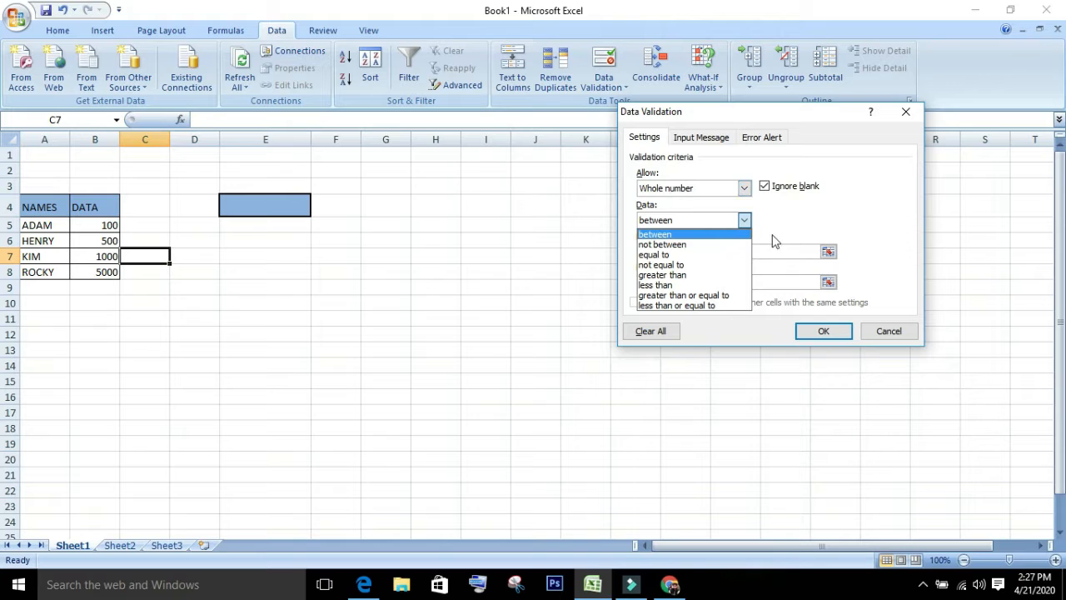
click(683, 254)
click(681, 253)
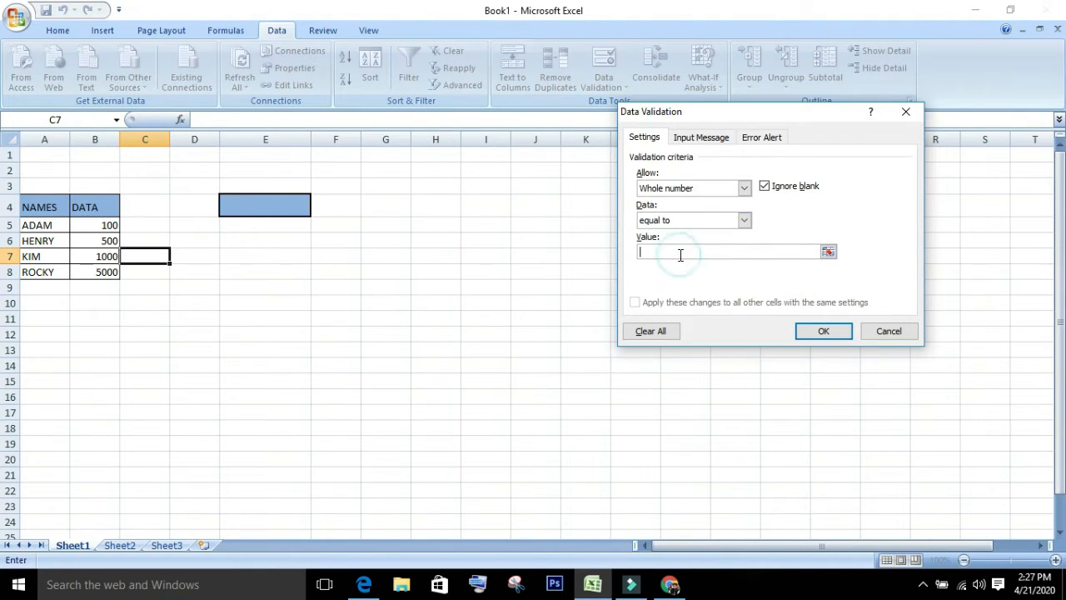
key(Return)
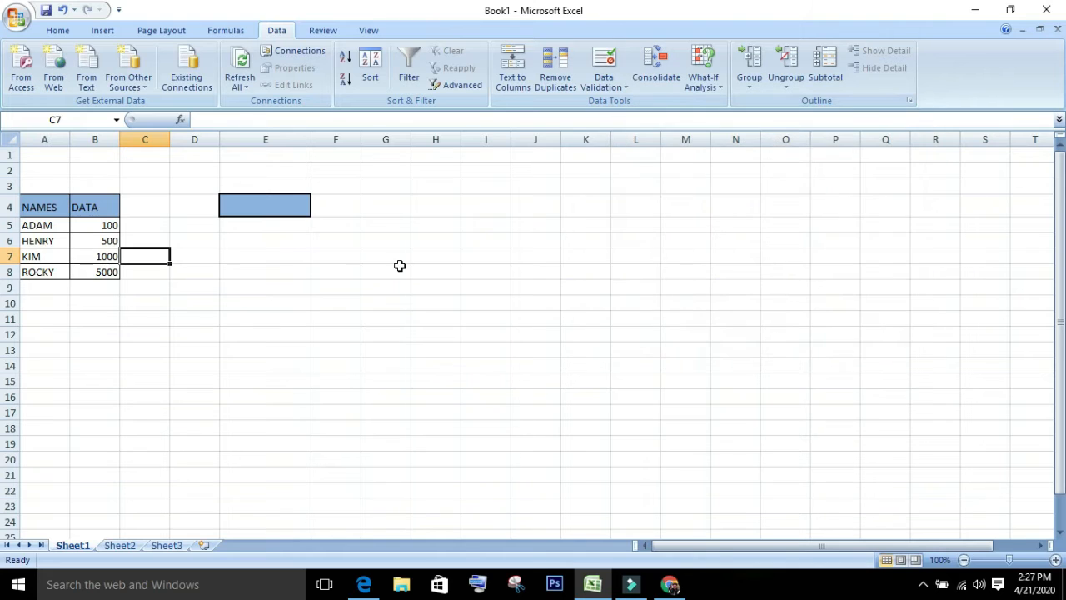
Enter 10 in the blue cell E4.
click(261, 202)
text(10)
key(Return)
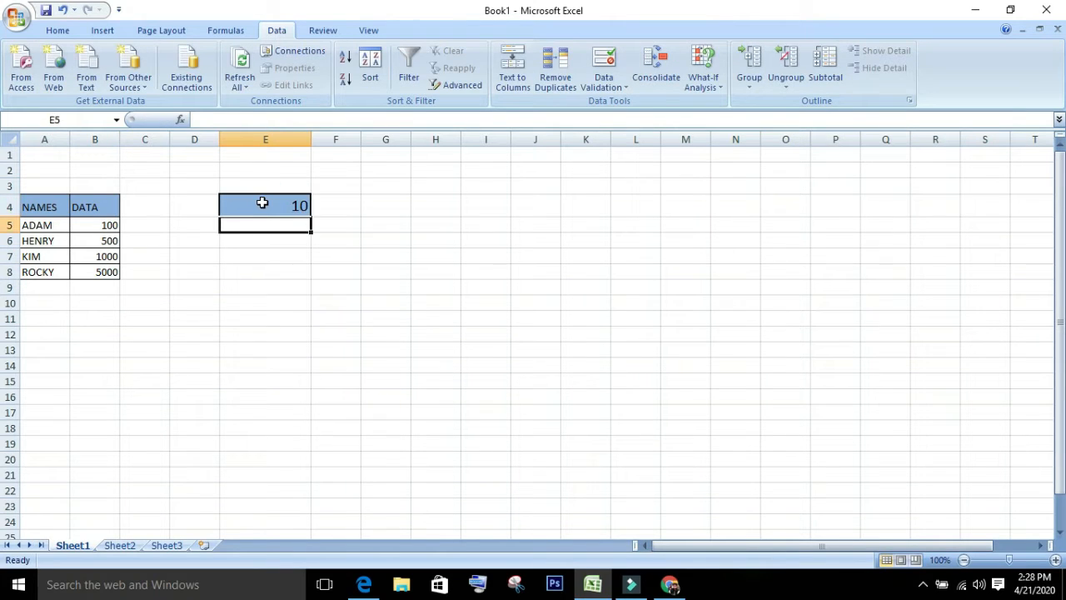
Try to enter 11 in cell E4 to test its whole-number restriction, and cancel the entry.
click(262, 203)
text(11)
key(Return)
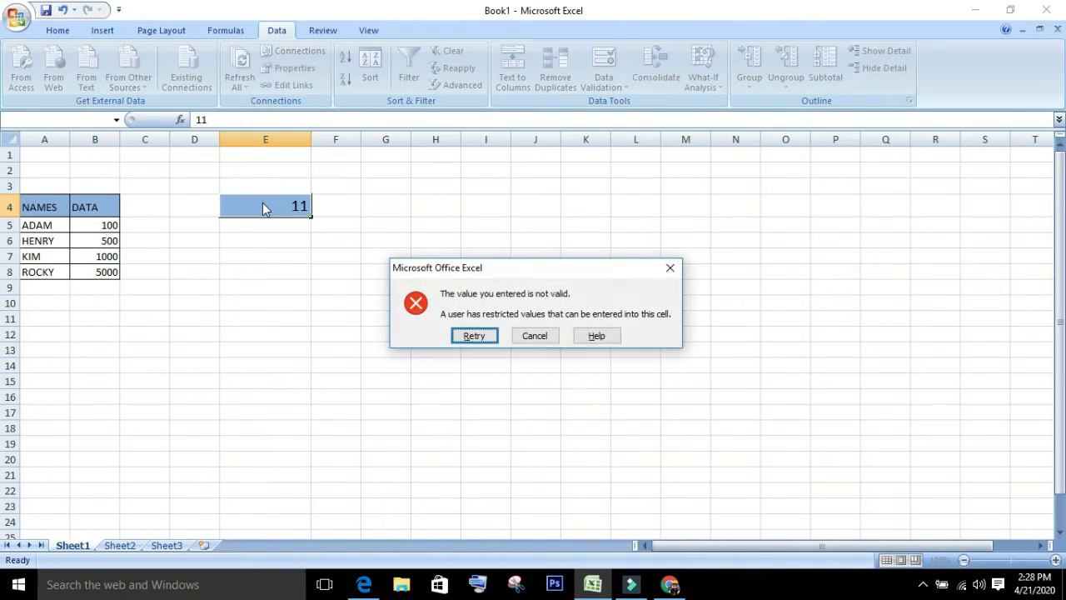
click(545, 340)
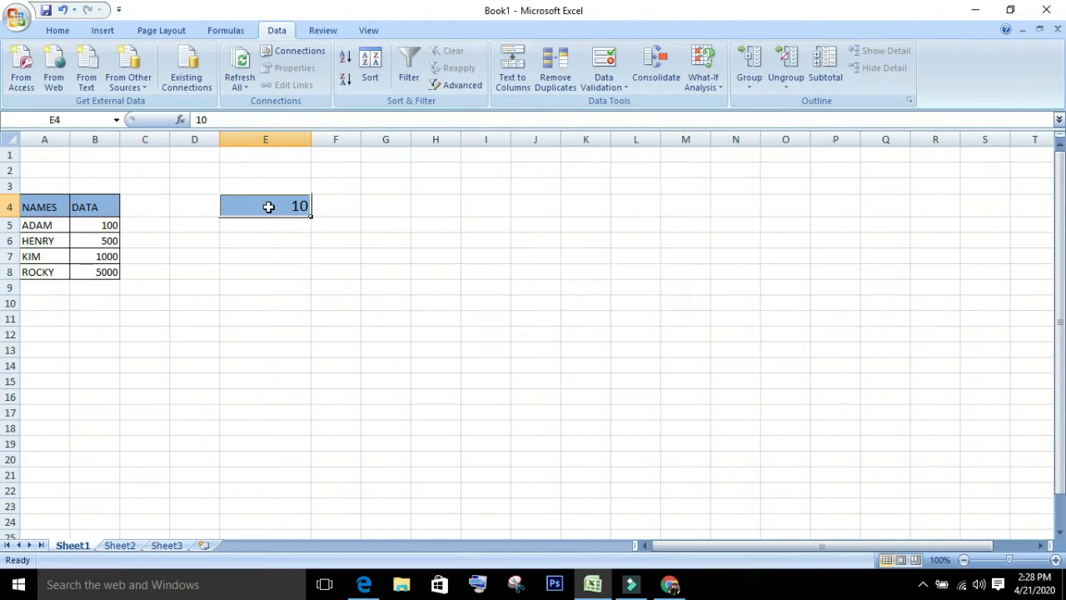
Change cell E4's data validation to allow only decimals equal to .2.
click(604, 84)
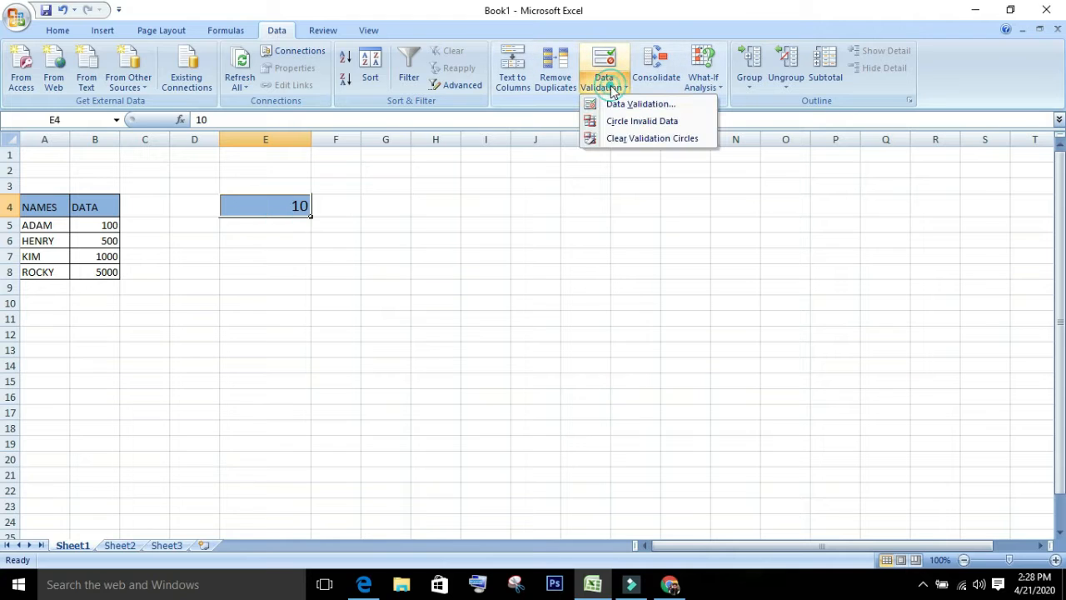
click(633, 105)
click(706, 188)
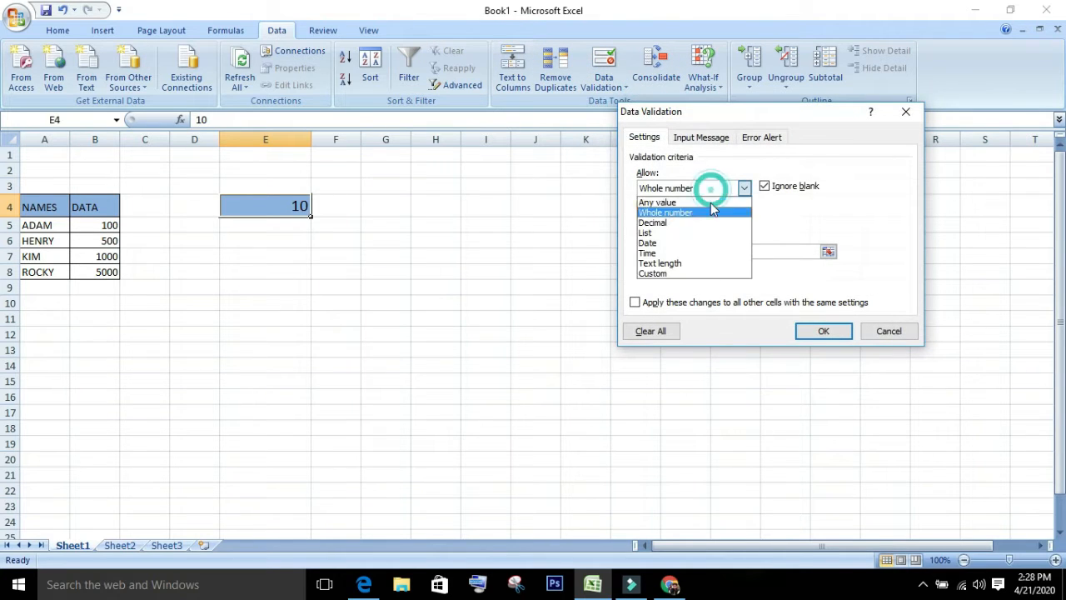
click(710, 223)
click(704, 220)
click(704, 220)
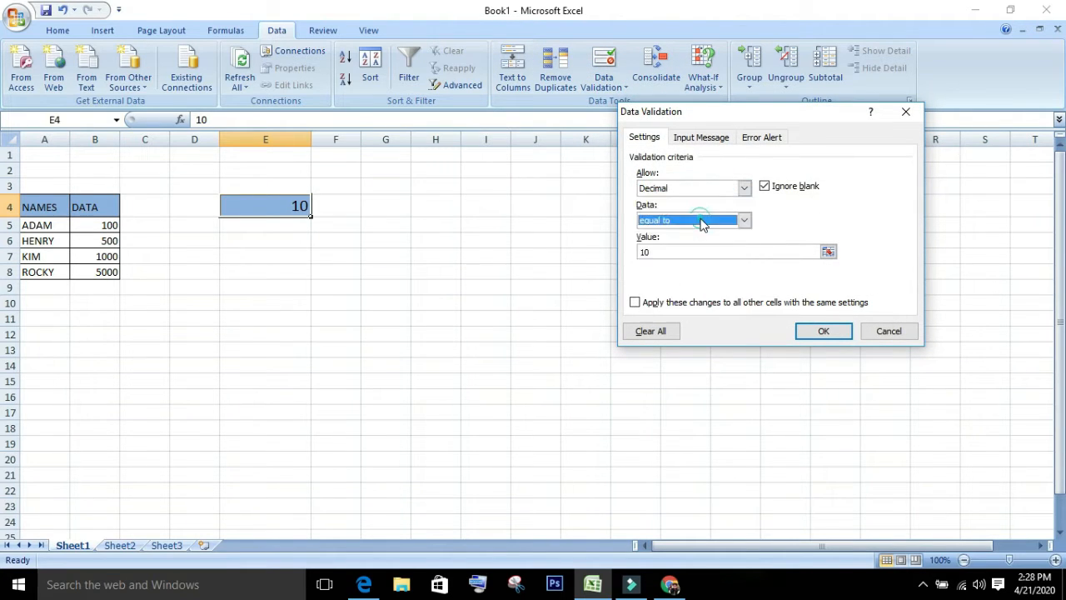
click(704, 251)
double_click(705, 251)
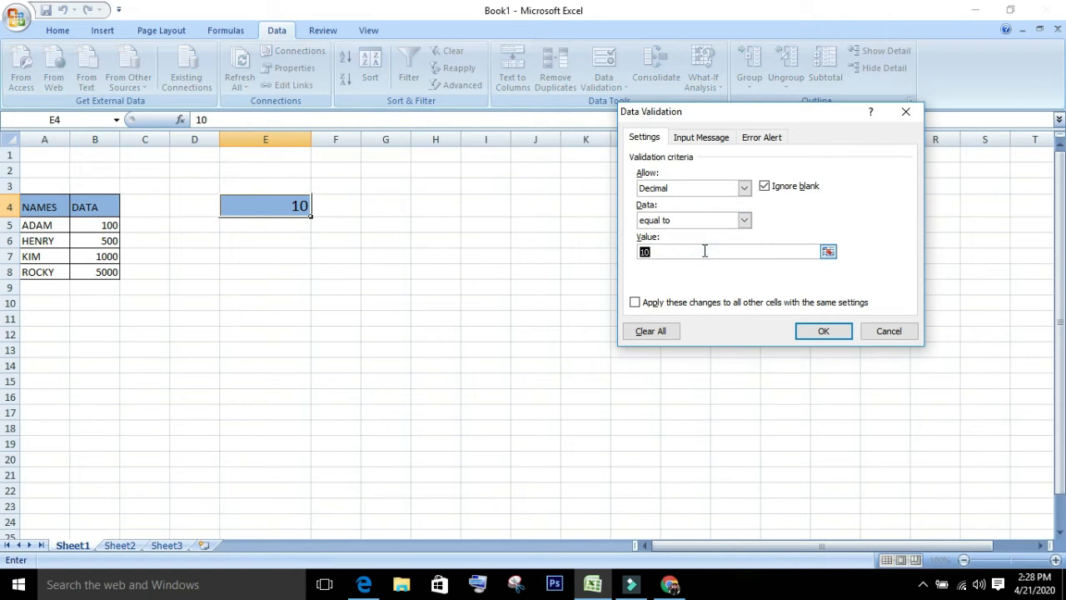
text(.2)
key(Return)
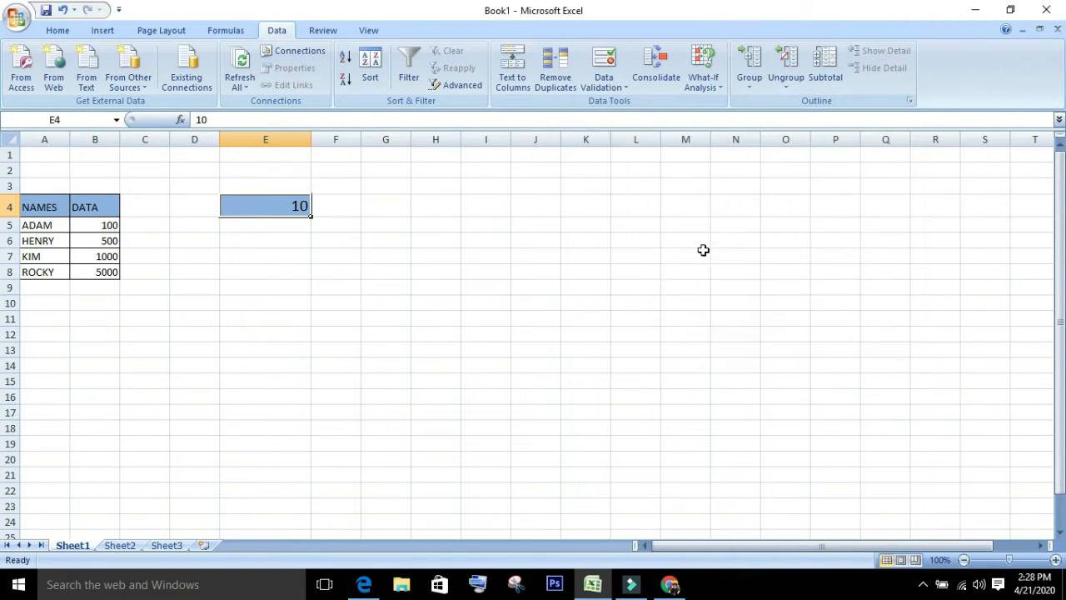
Replace the content of cell E4 with .2.
double_click(241, 210)
double_click(242, 210)
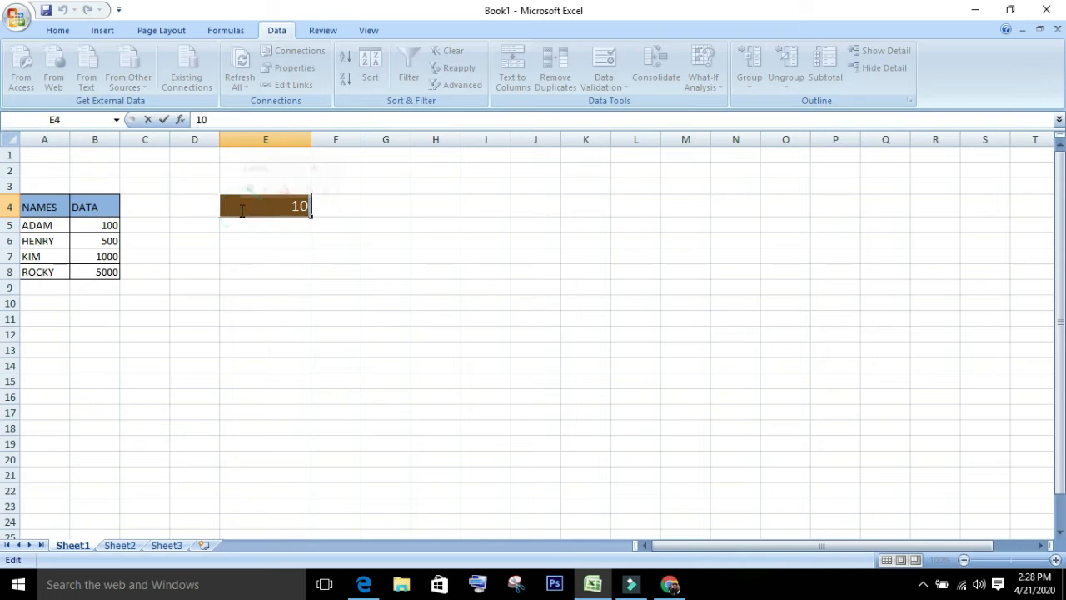
text(.2)
key(Return)
Try to enter .30 in cell E4 to test the decimal restriction, and cancel the entry.
click(274, 205)
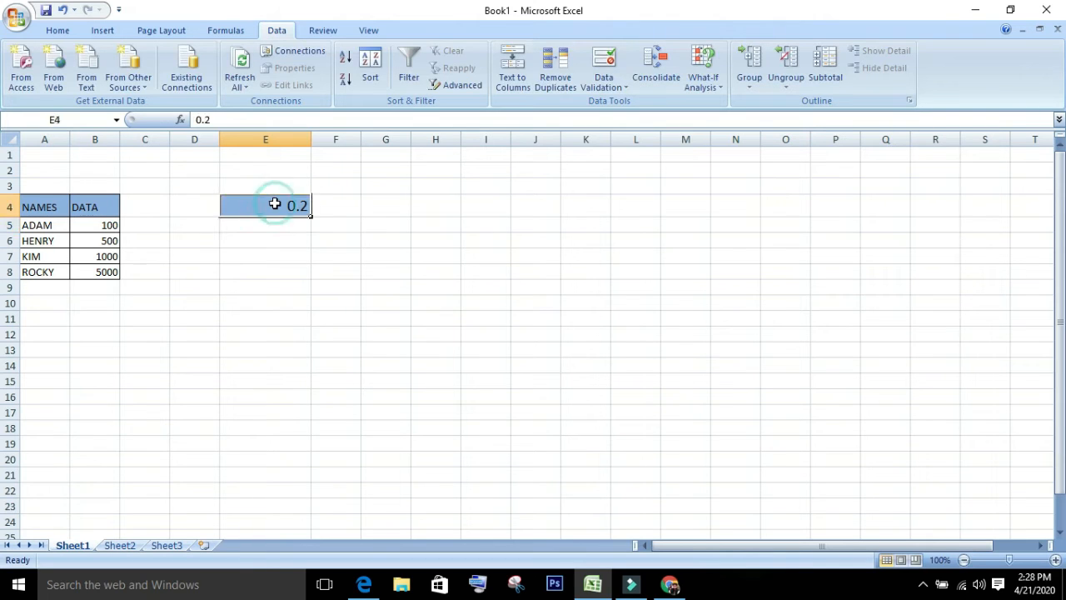
double_click(275, 204)
text(.30)
key(Return)
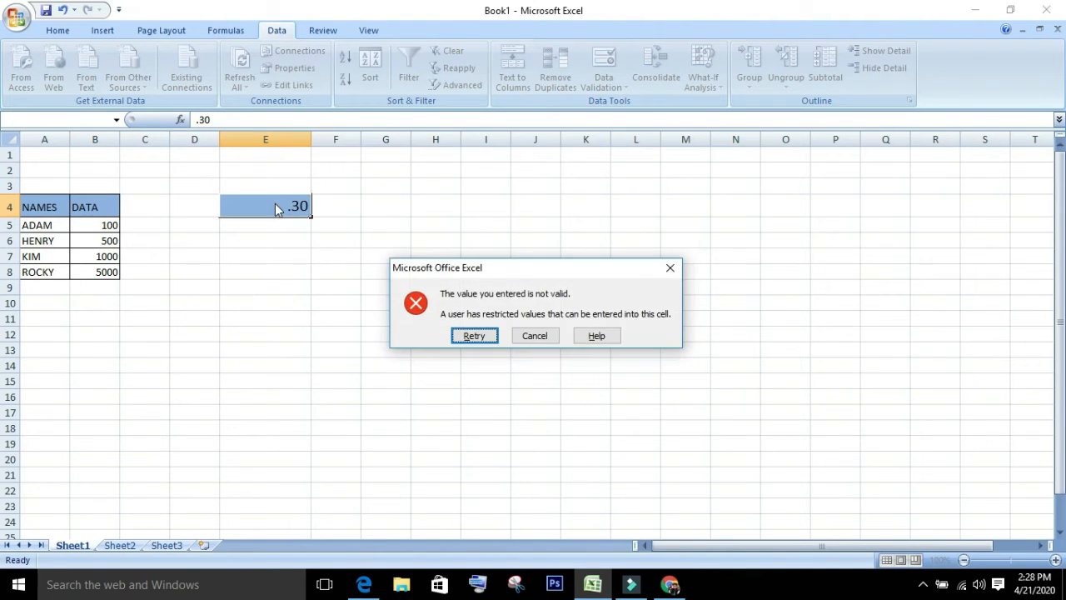
click(520, 335)
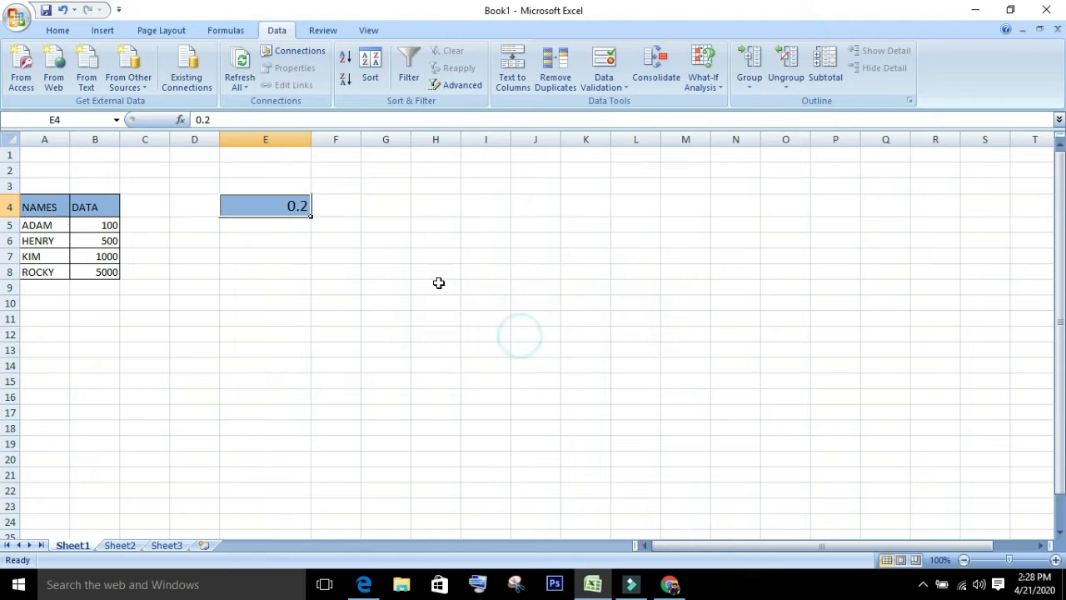
Change cell E4's data validation to a list sourced from the names in A5:A8.
click(603, 63)
click(669, 188)
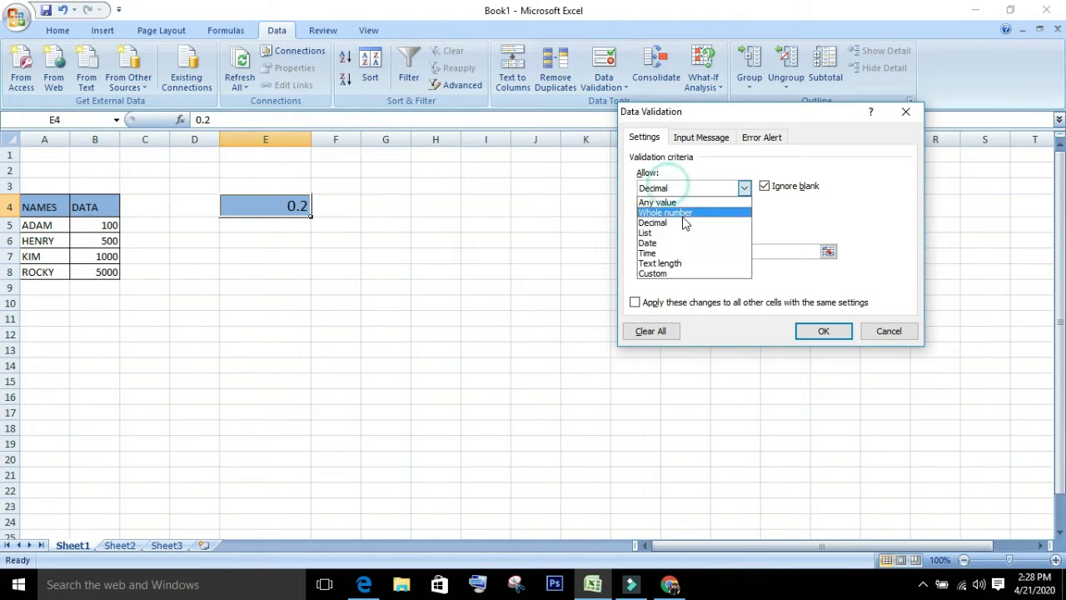
click(688, 239)
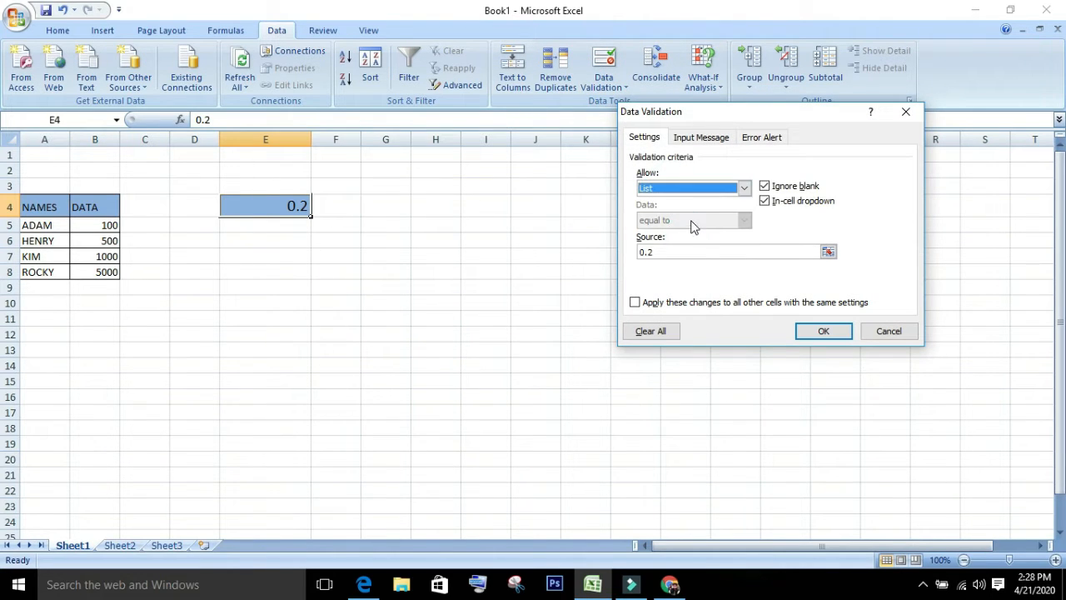
click(766, 250)
key(BackSpace)
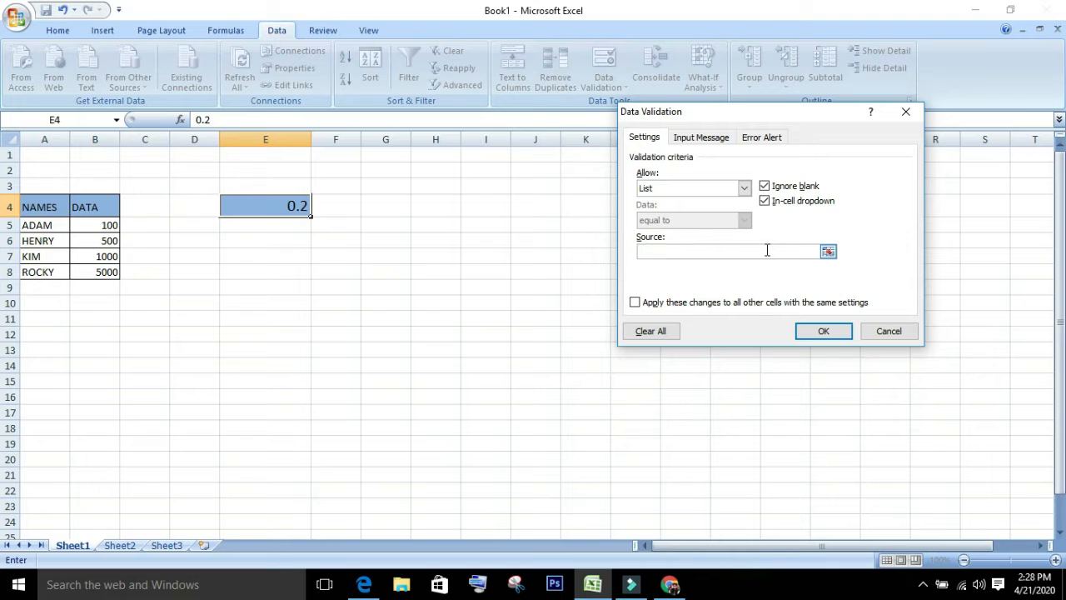
click(31, 225)
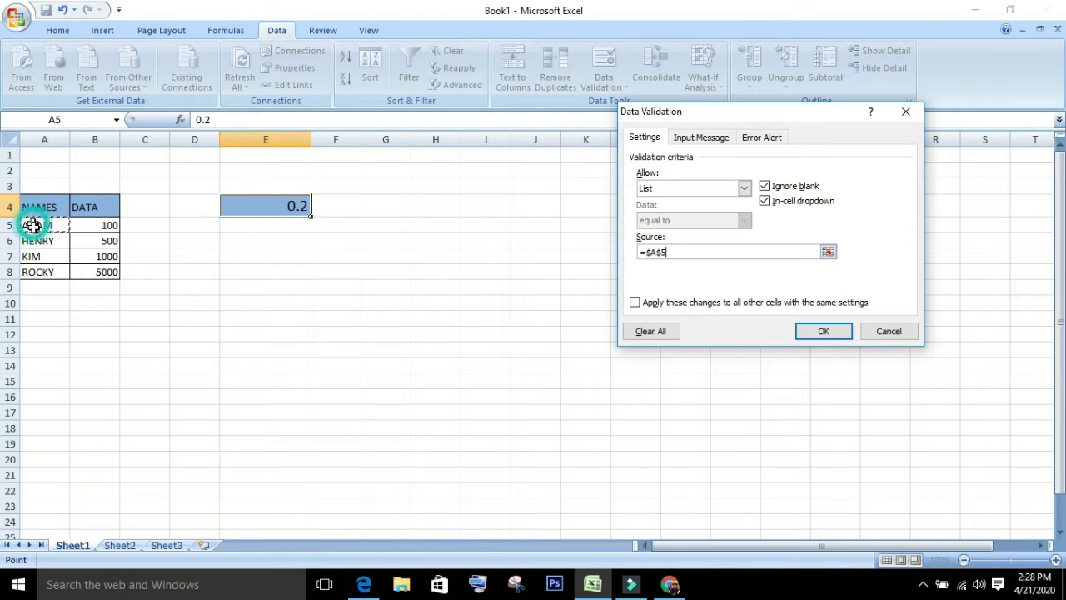
drag(31, 225, 38, 276)
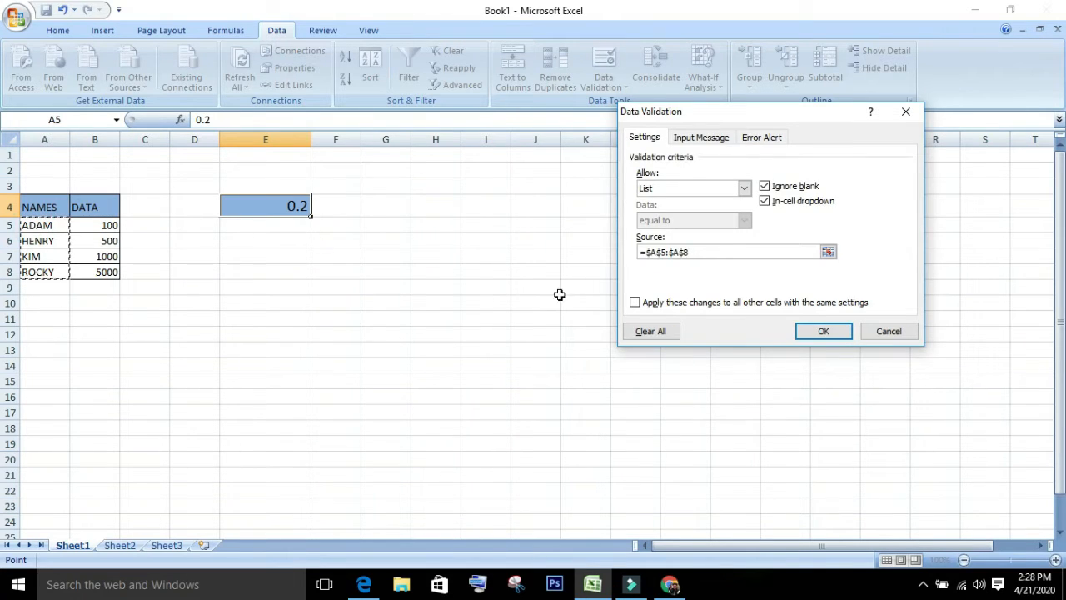
click(823, 331)
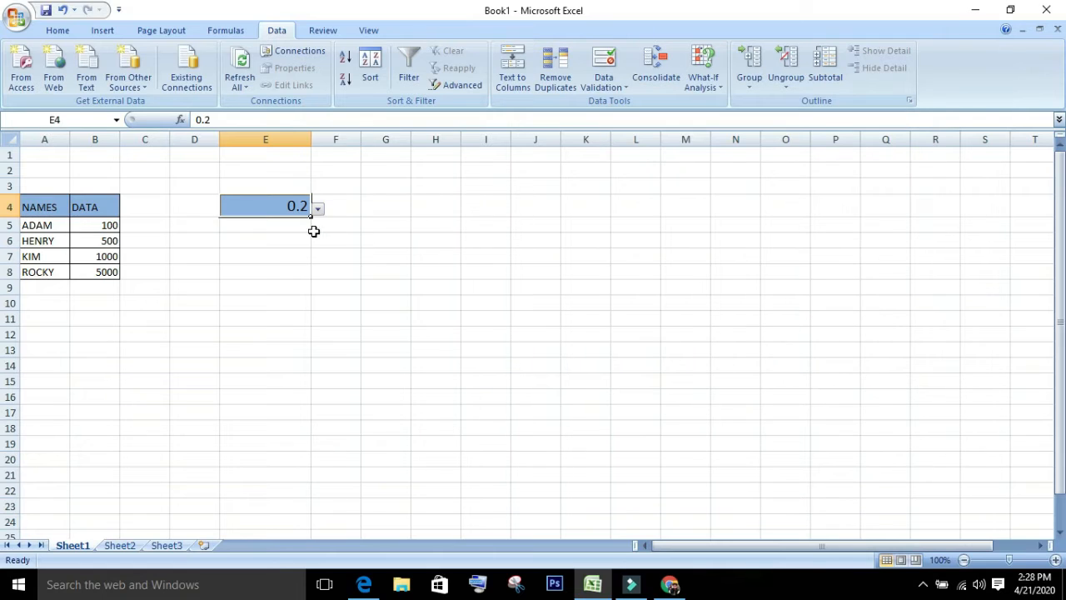
Fill cell E4 with the first name from its in-cell drop-down list.
click(313, 231)
click(273, 205)
click(318, 209)
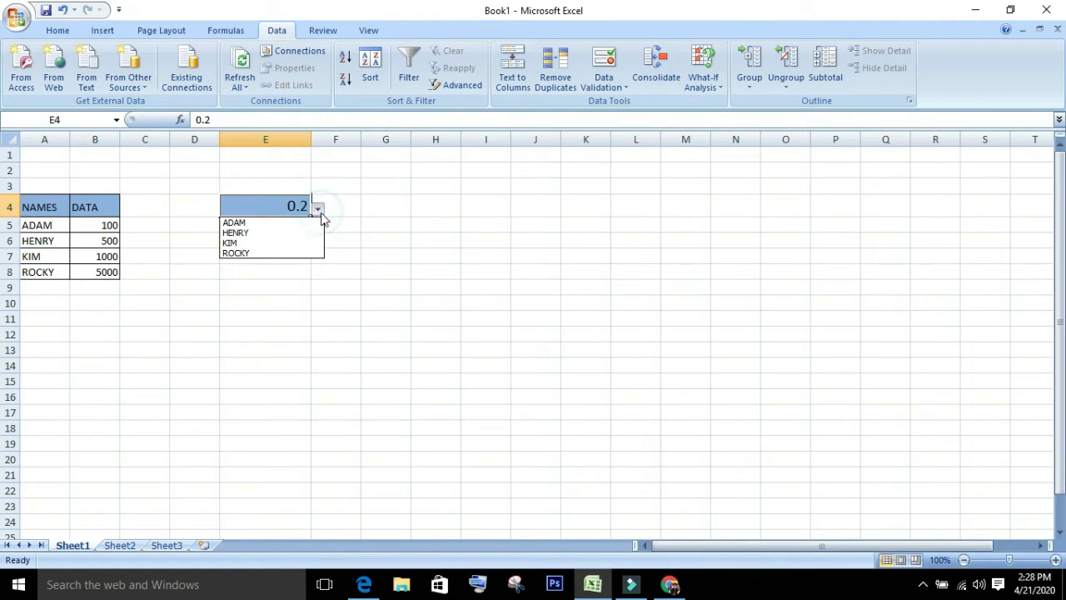
click(274, 223)
Try to replace the name in cell E4 with a misspelled version to test the list restriction, and cancel the entry.
double_click(275, 210)
double_click(275, 210)
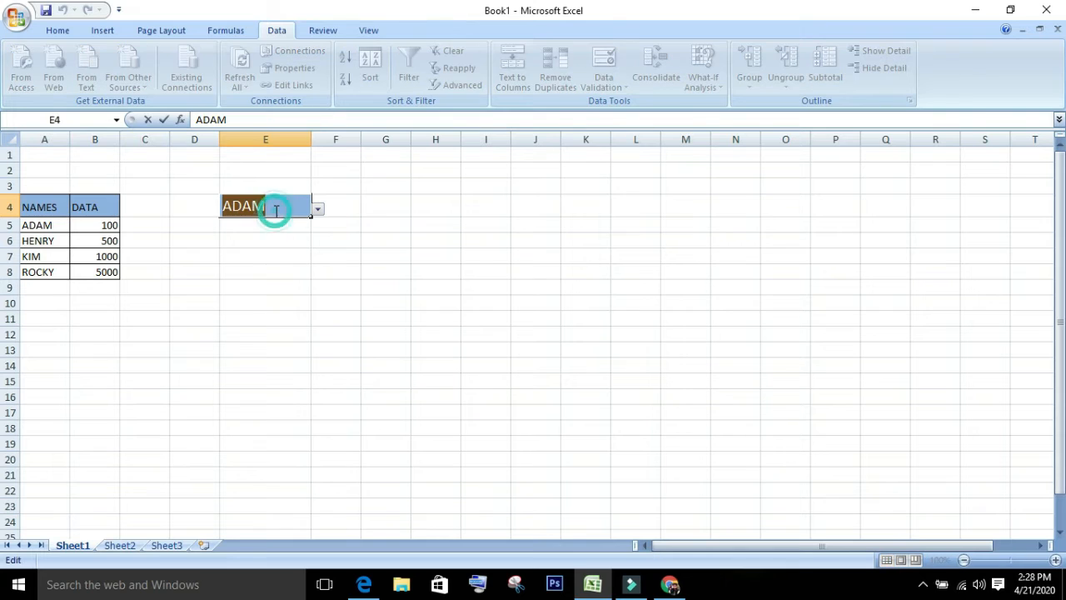
key(BackSpace)
text(ADIM)
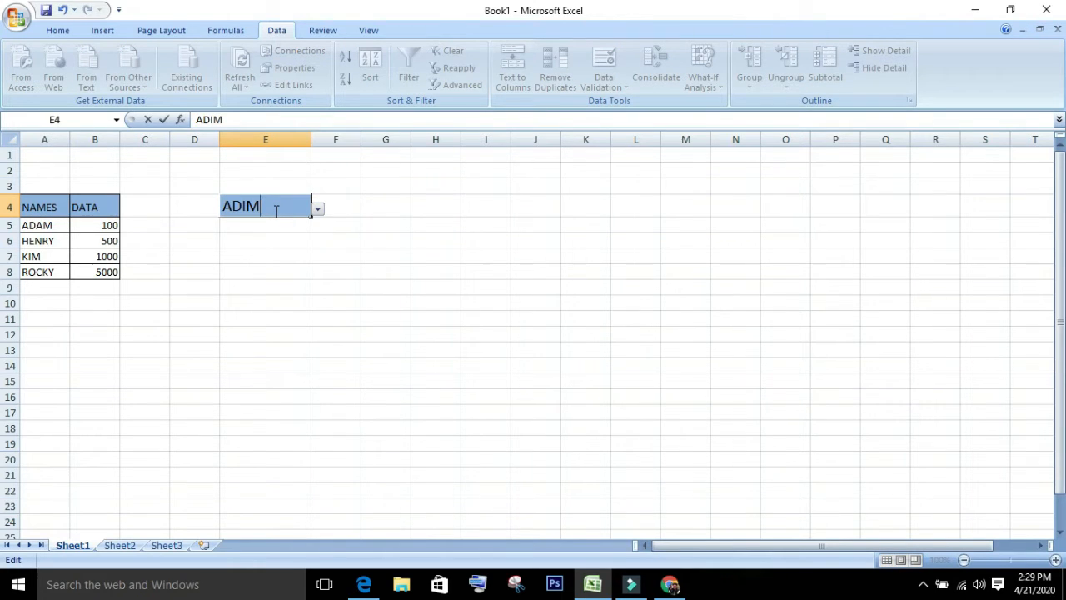
key(Return)
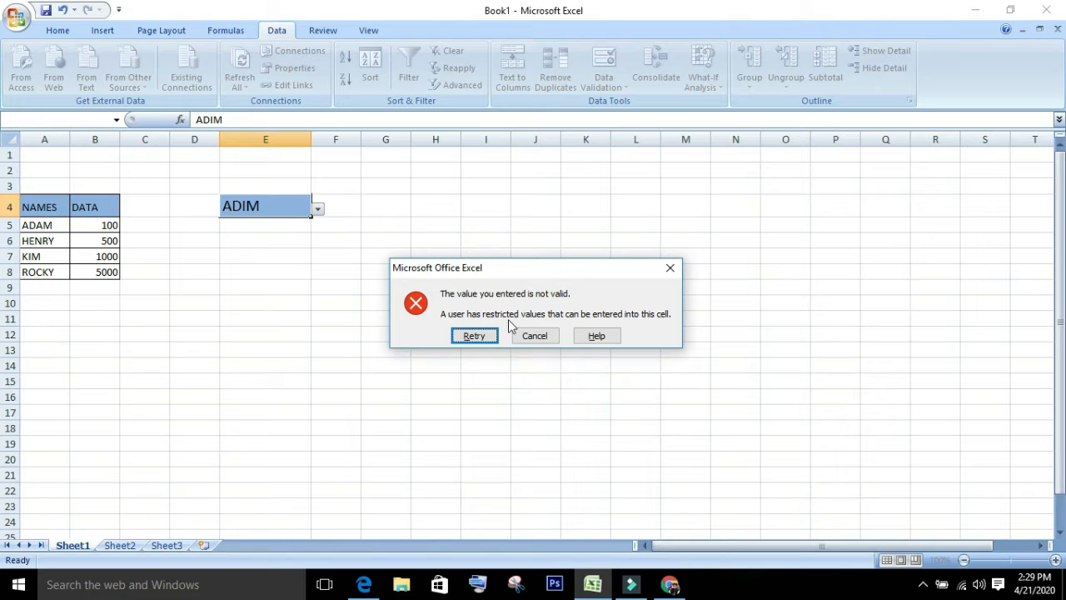
click(535, 336)
Change cell E4's data validation to allow only dates equal to 1-2-2019.
click(606, 83)
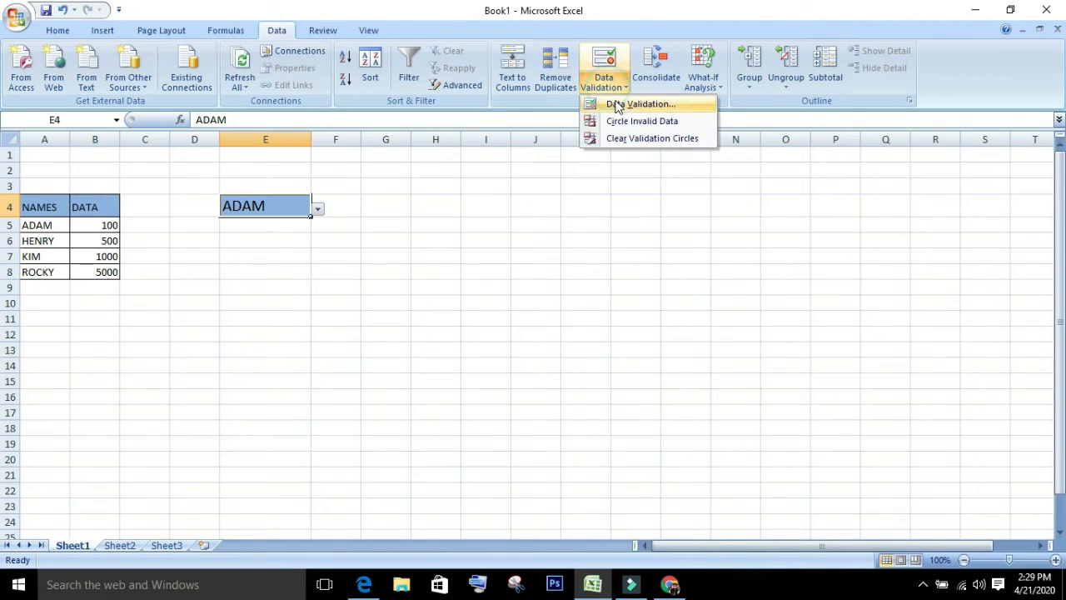
click(614, 102)
click(698, 186)
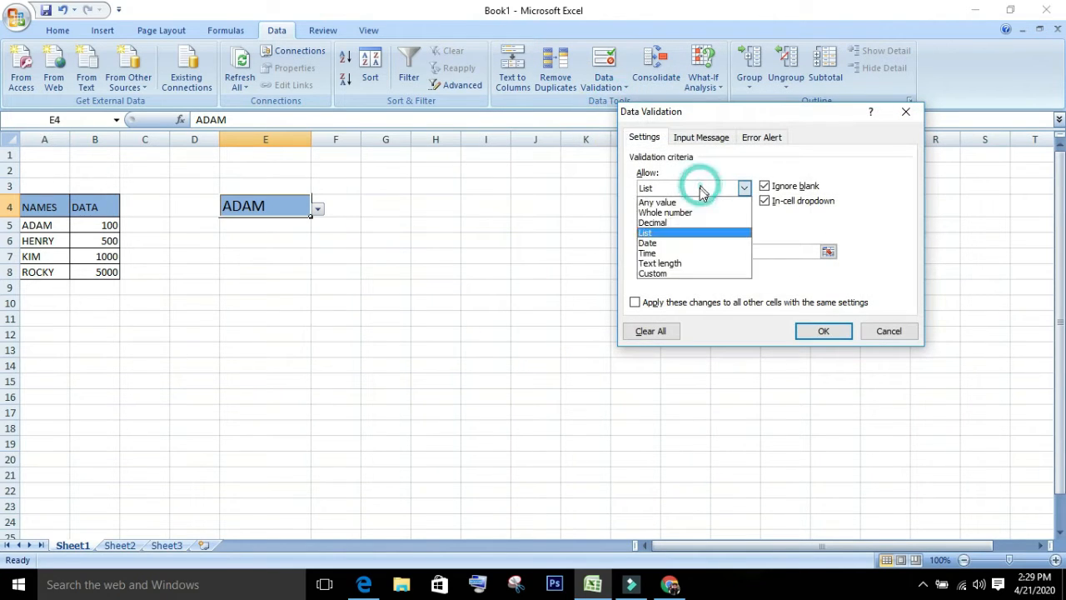
click(703, 243)
double_click(704, 252)
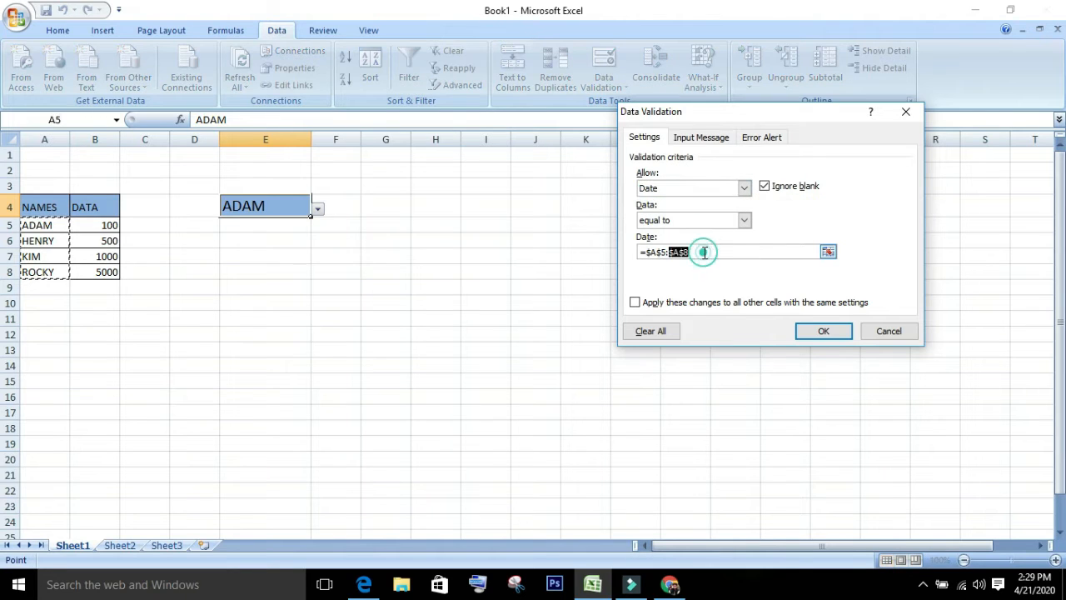
shift+click(647, 251)
key(BackSpace)
key(BackSpace)
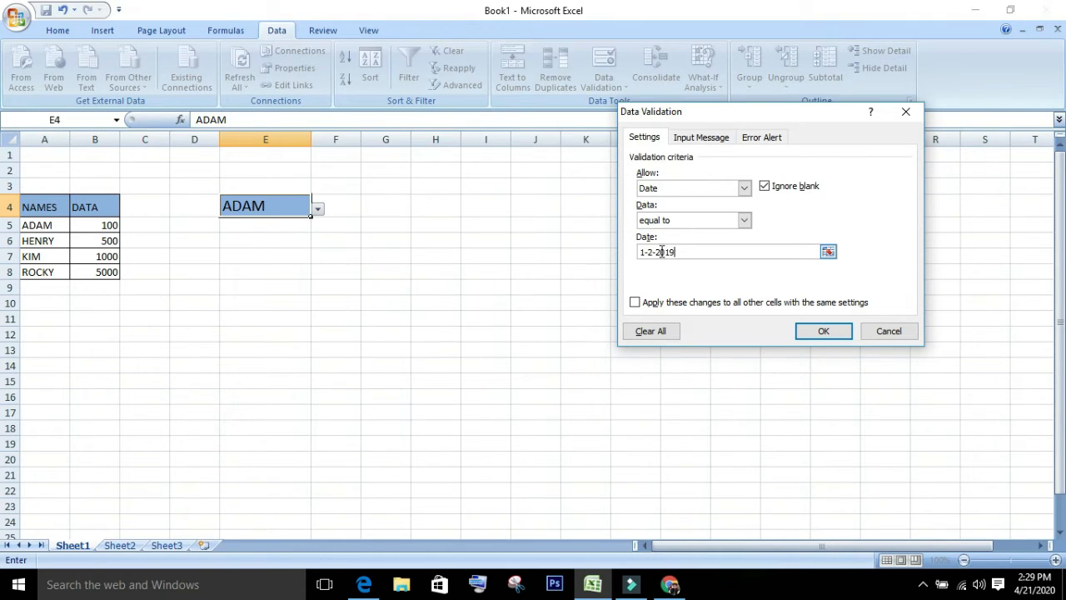
key(Return)
Replace the content of cell E4 with the allowed date 1-2-2019.
double_click(278, 208)
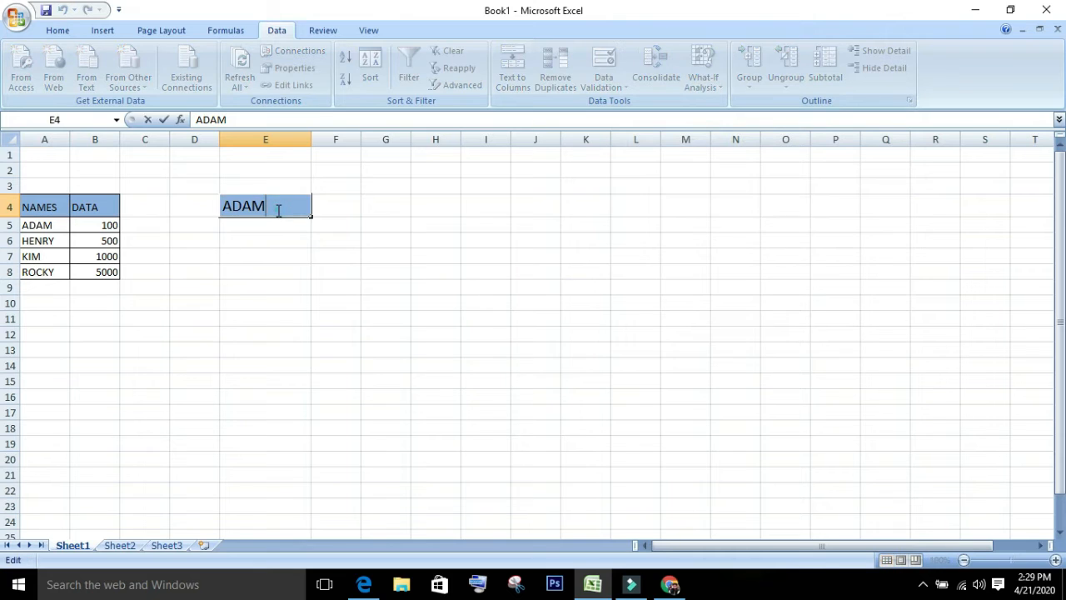
drag(276, 209, 221, 206)
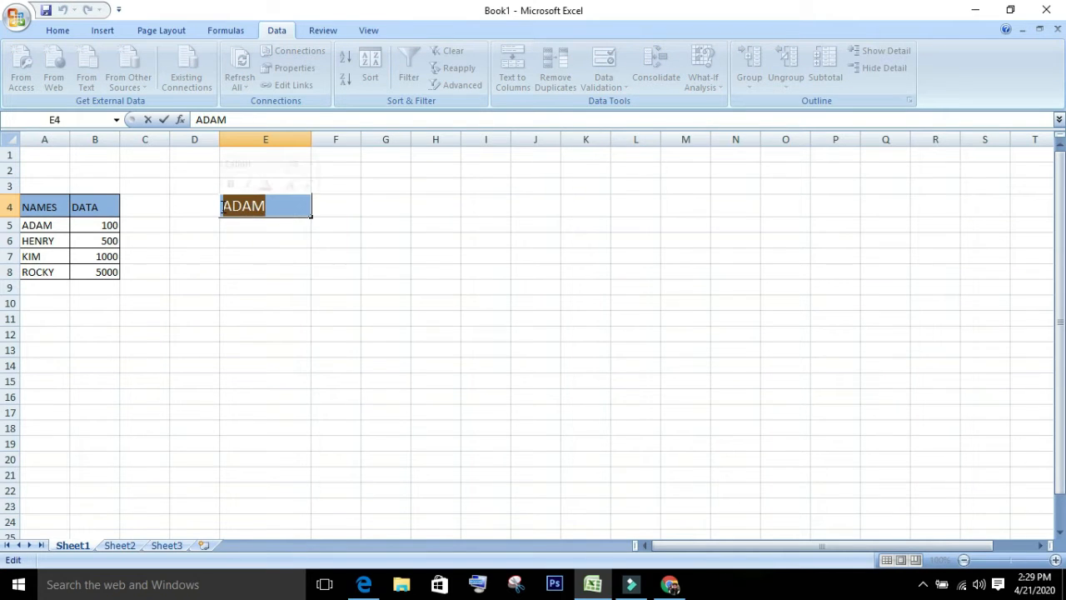
text(1-2)
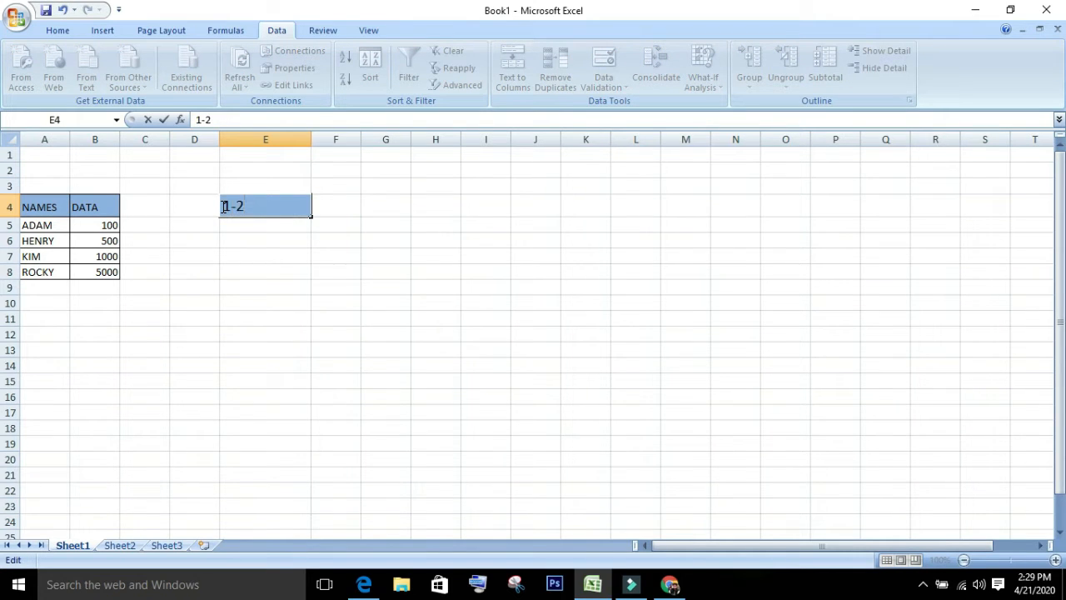
text(-2019)
key(Return)
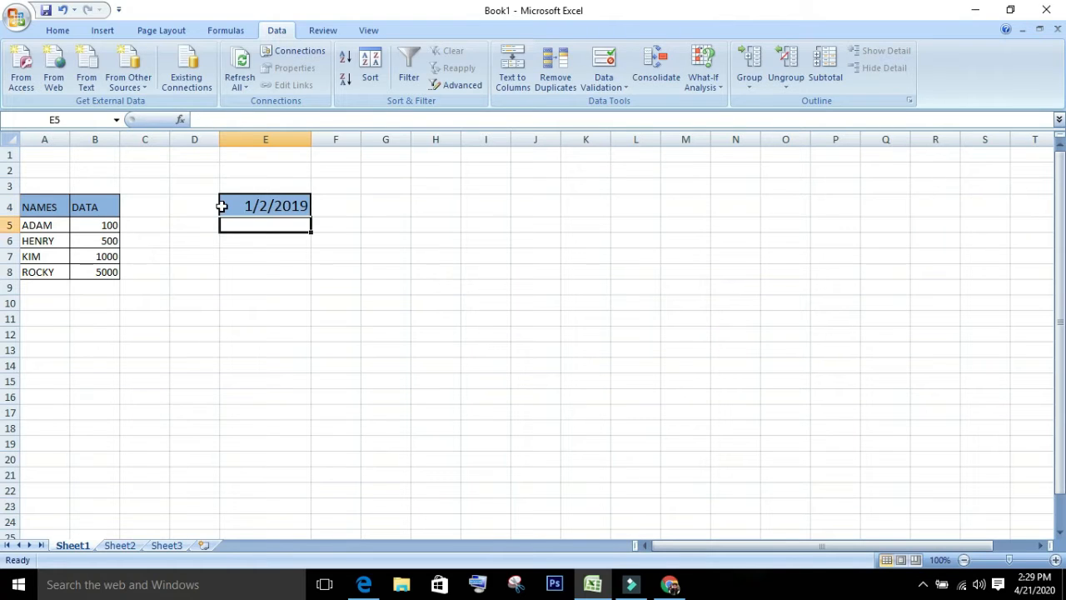
Try to enter the disallowed date 1-3-2019 in cell E4 to test the date restriction, and cancel the entry.
click(261, 207)
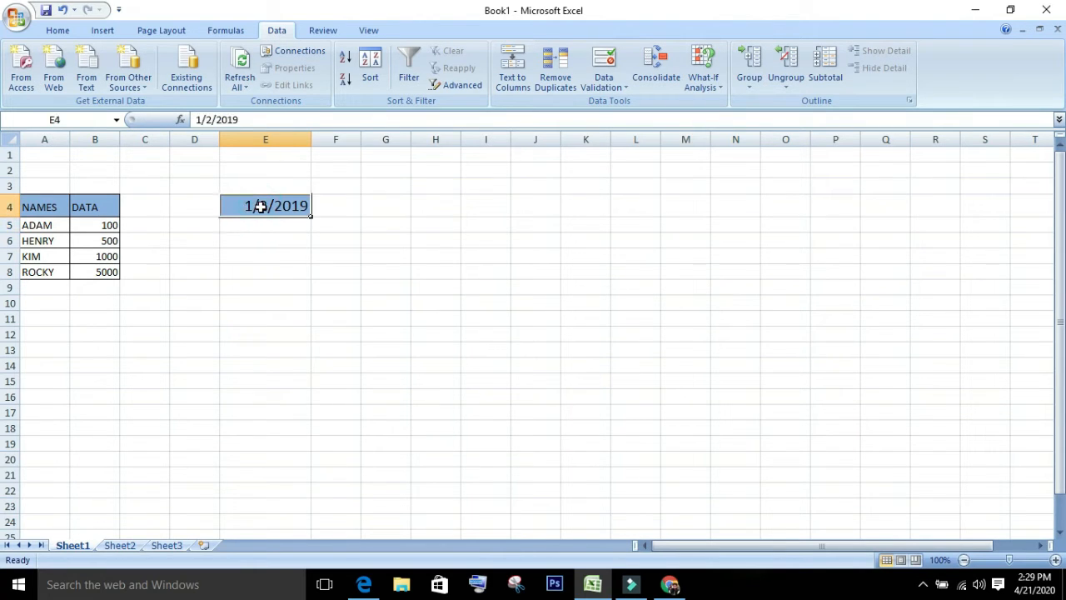
text(1-3-201)
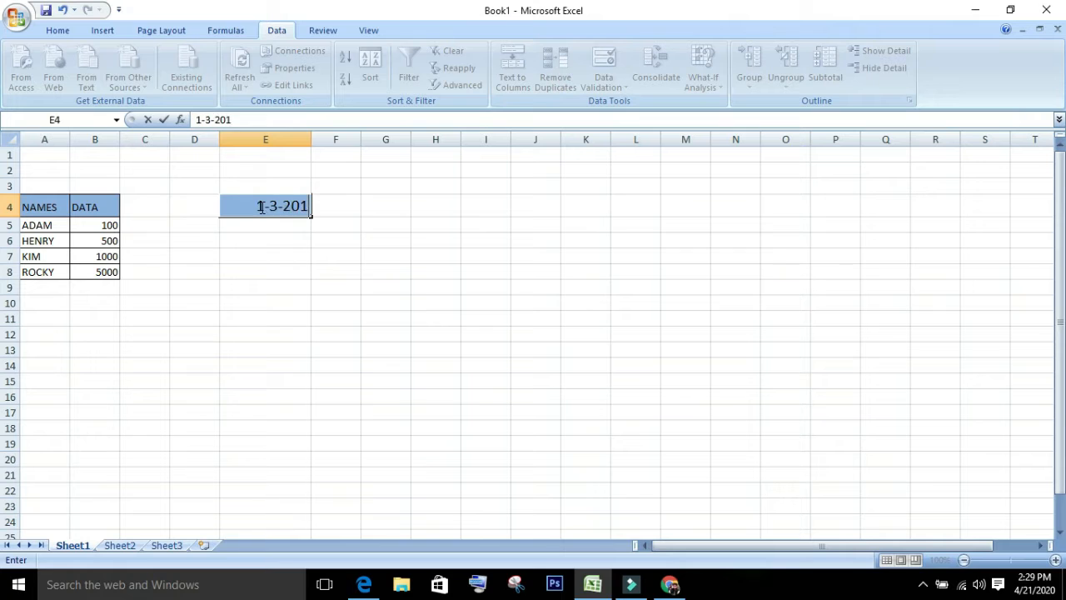
text(9)
key(Return)
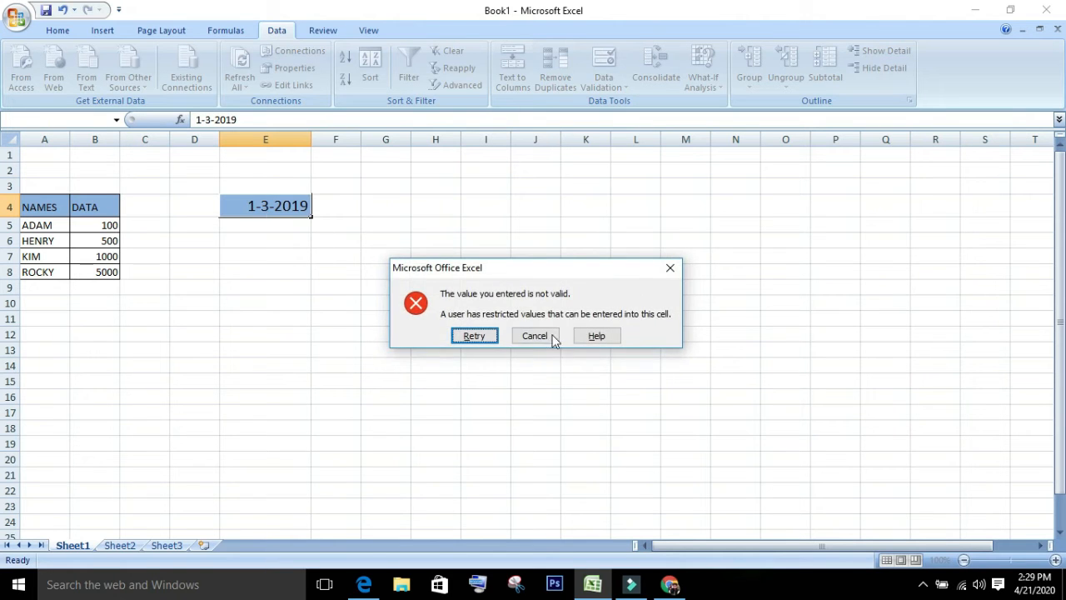
click(554, 340)
click(281, 268)
Change cell E4's data validation to allow only entries with a text length equal to 3.
click(280, 207)
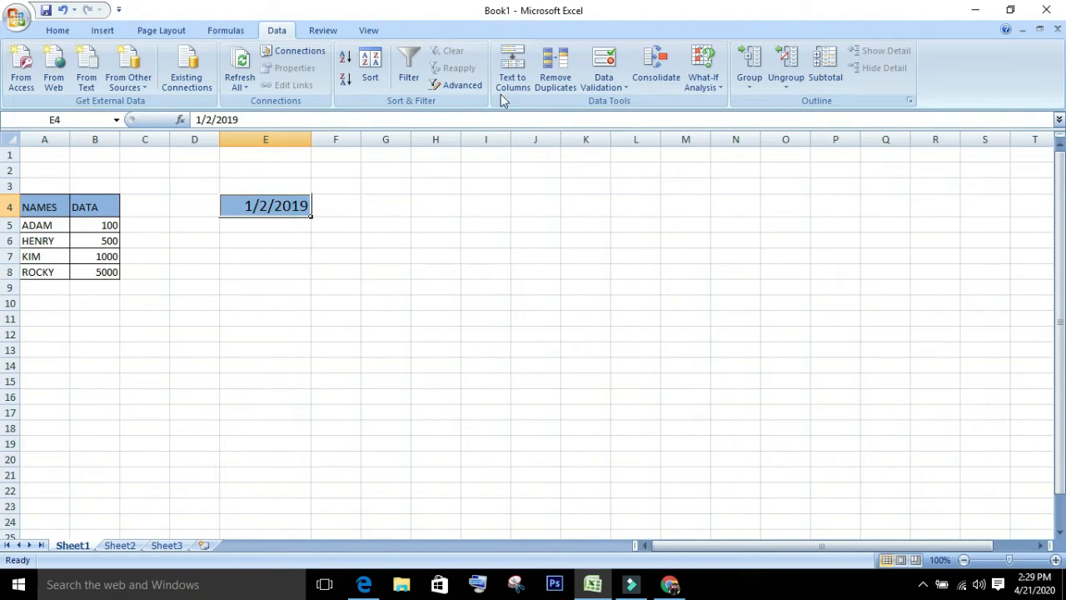
click(608, 86)
click(617, 103)
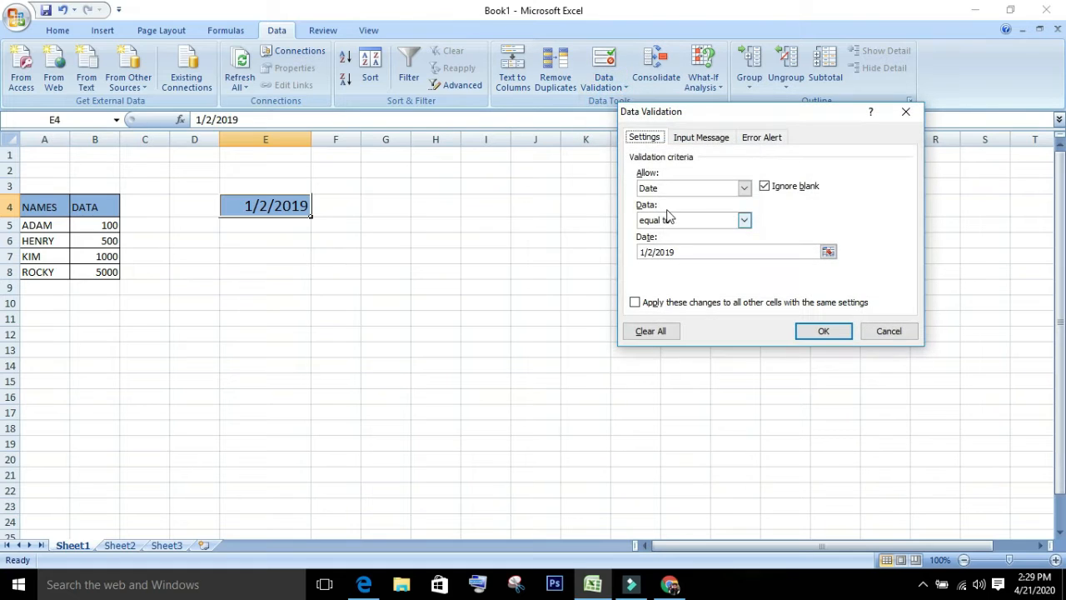
click(675, 190)
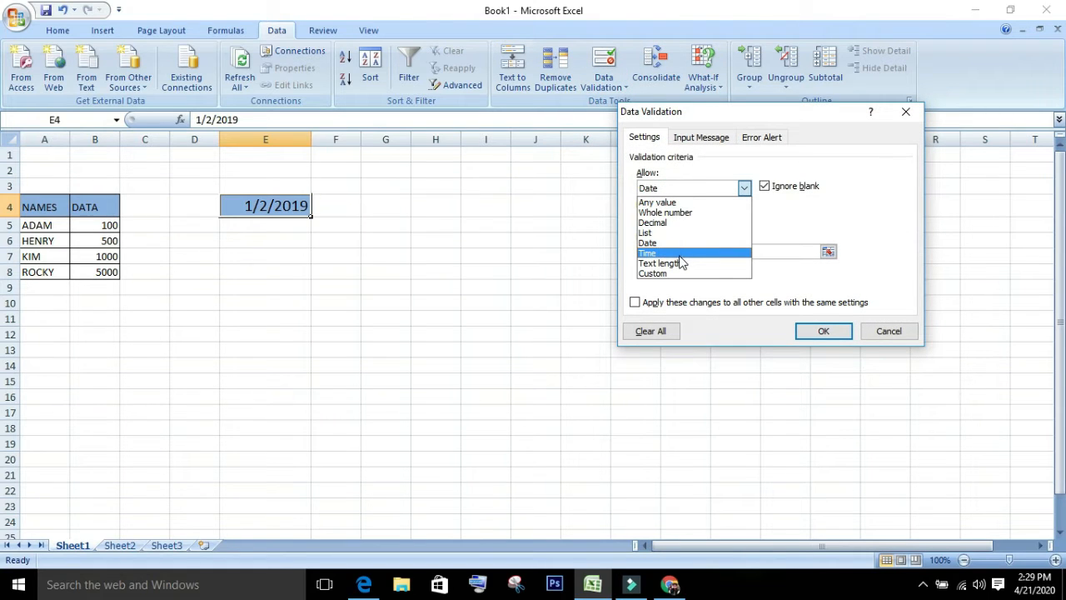
click(694, 264)
double_click(689, 251)
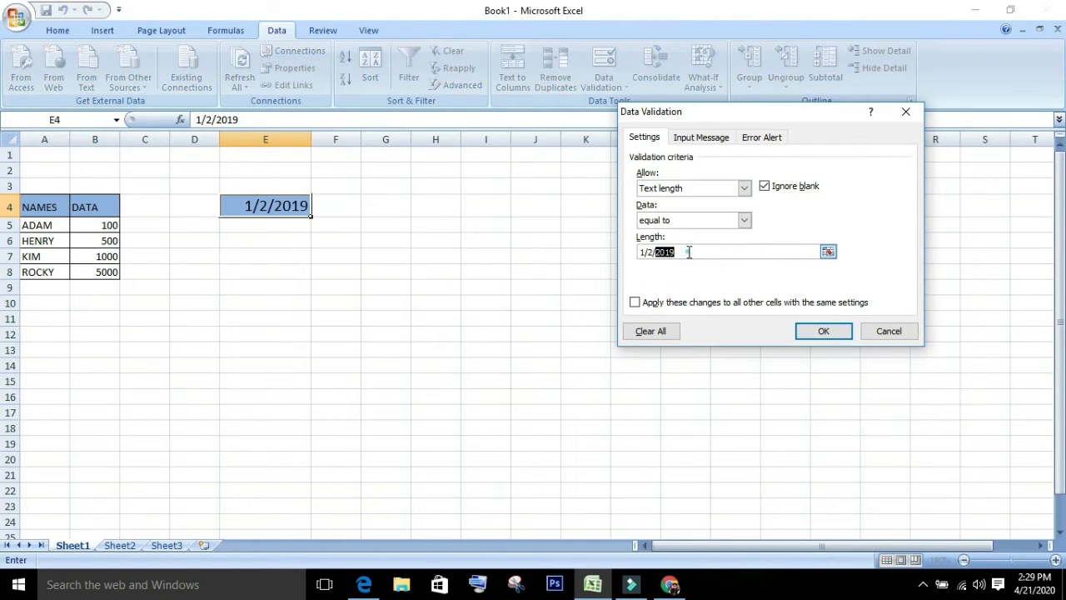
click(688, 252)
click(688, 252)
drag(650, 262, 624, 258)
key(BackSpace)
text(3)
key(Return)
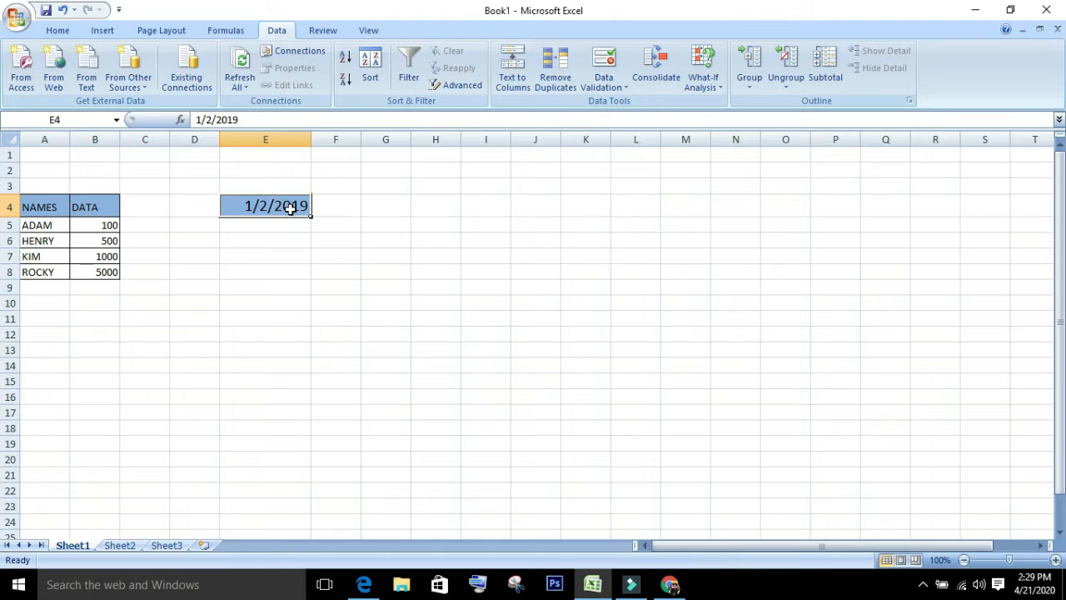
Replace the date in cell E4 with the three-character text ASA.
key(BackSpace)
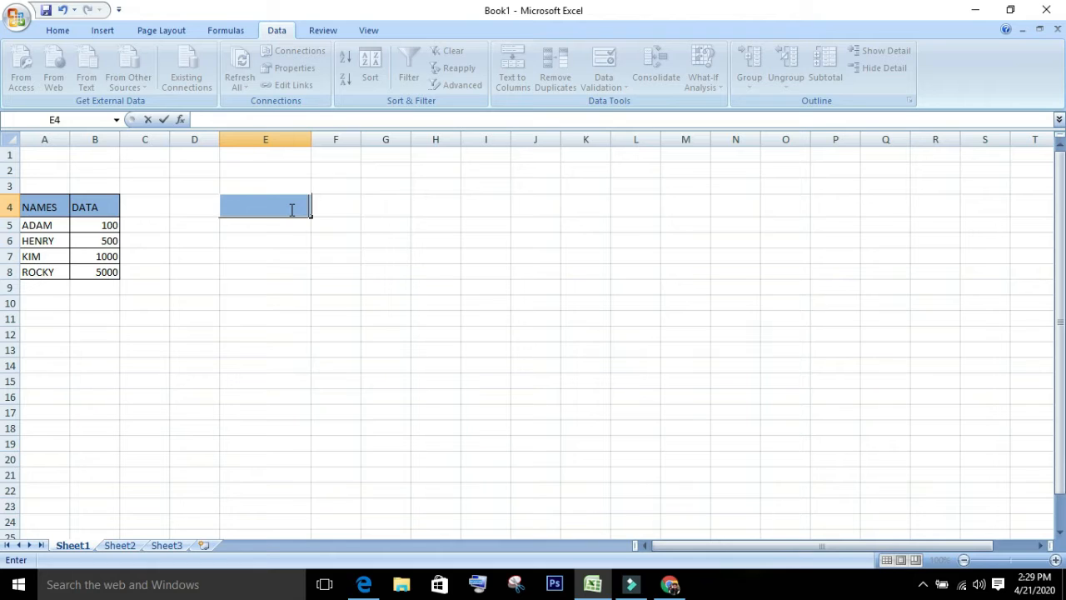
text(ASA)
key(Return)
Try to replace the text in cell E4 with the first listed name plus an apostrophe to test the length limit, and cancel the entry.
click(290, 209)
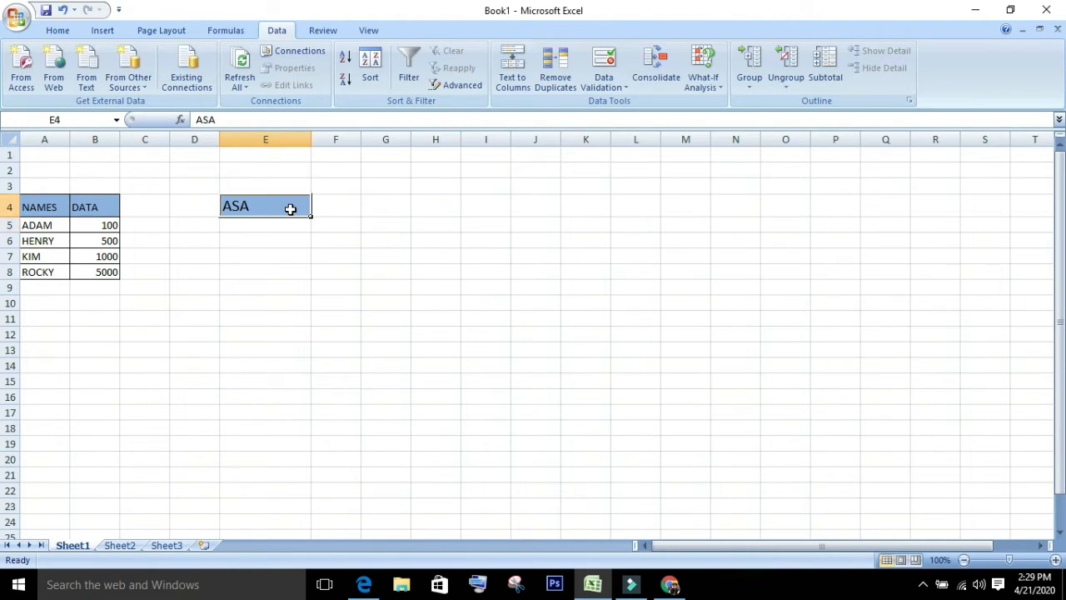
text(ADAM')
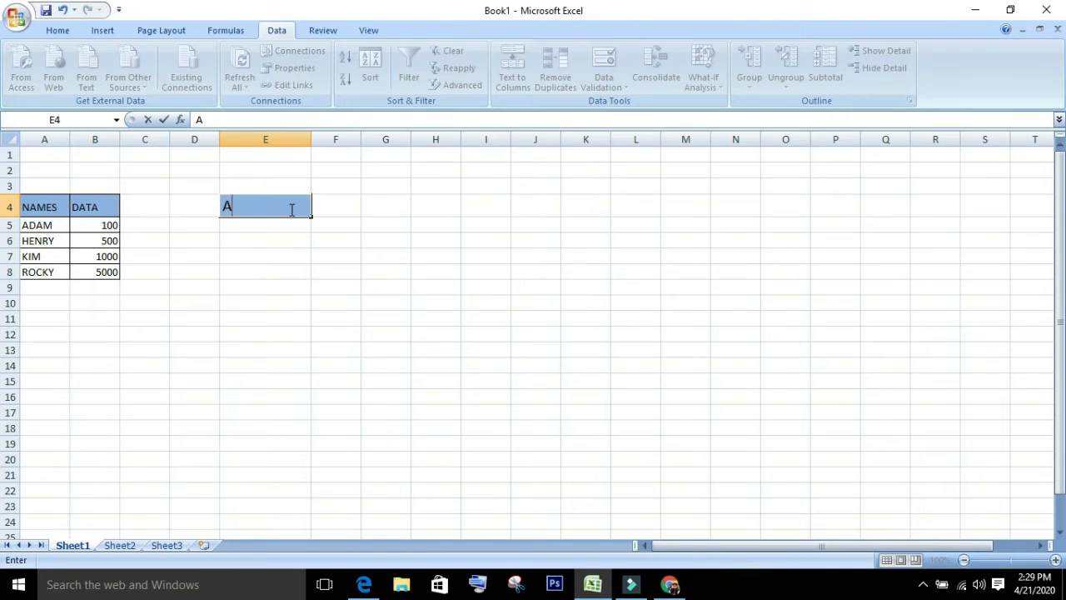
key(Return)
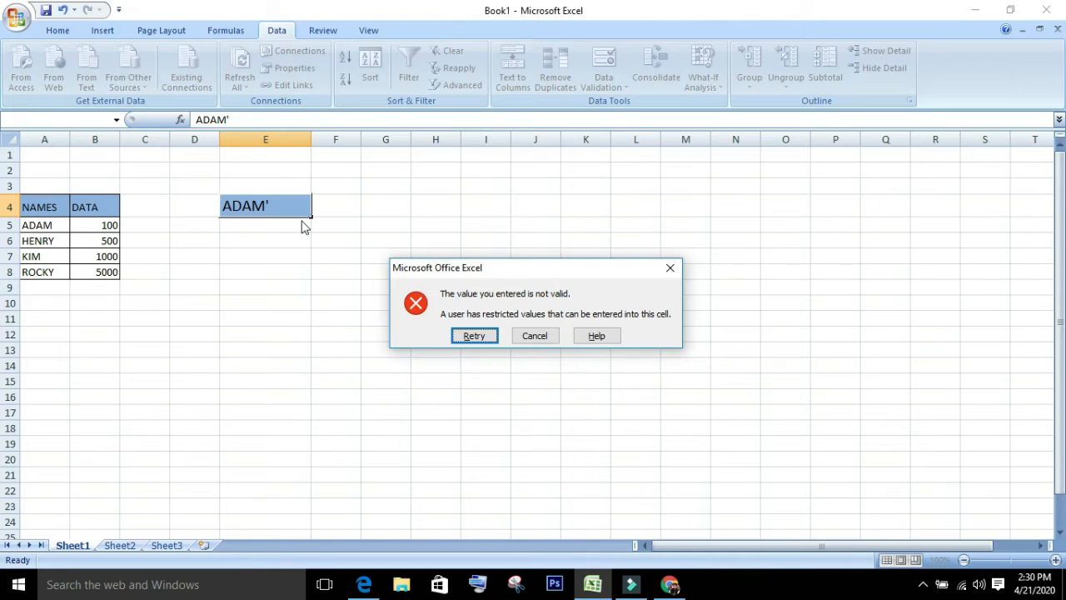
click(535, 336)
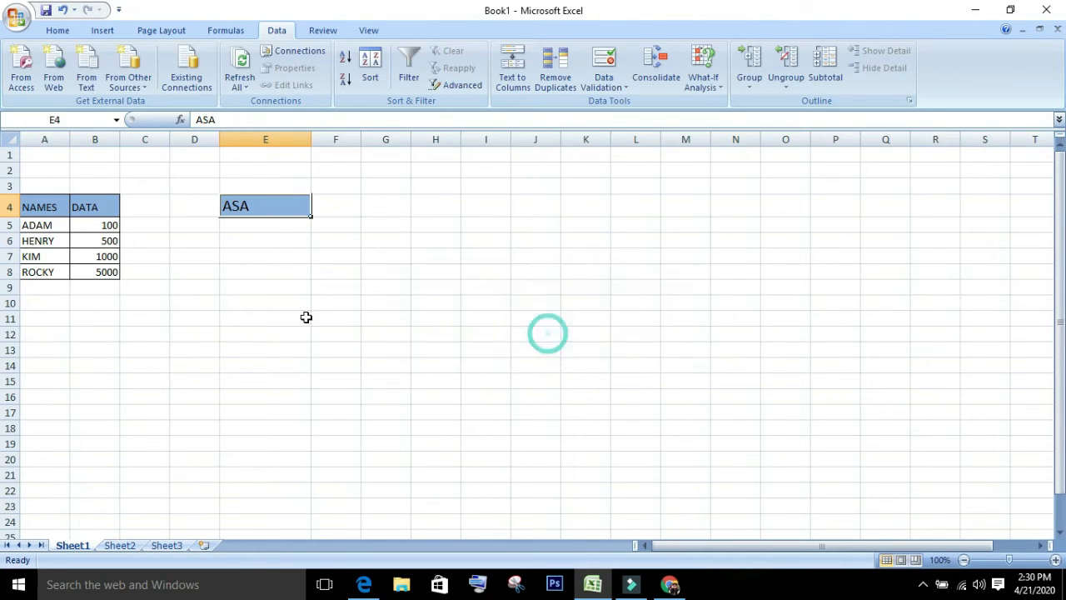
click(290, 257)
Clear the text from cell E4, leaving the cell empty.
click(269, 204)
double_click(268, 205)
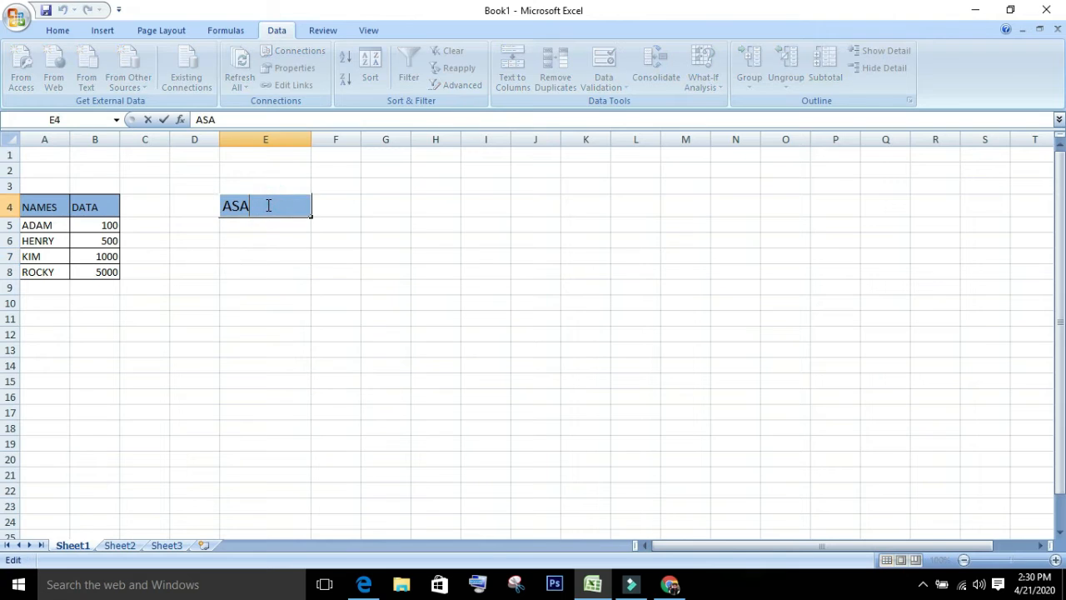
key(BackSpace)
key(BackSpace)
key(BackSpace)
click(383, 253)
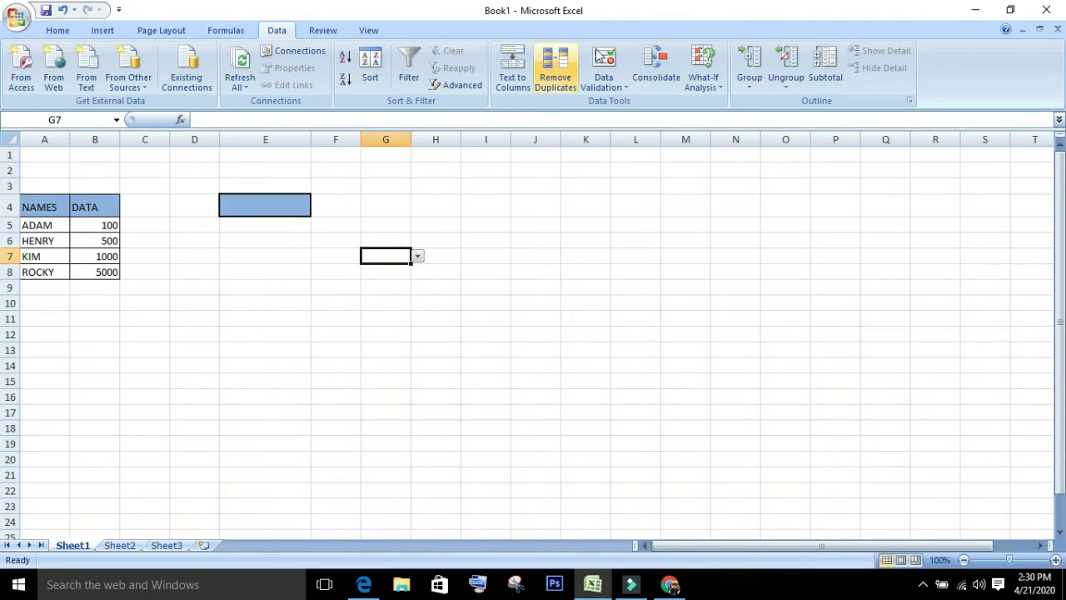
Switch the allowed entry type in cell E4's data validation to Custom, keeping 3 as the formula.
click(300, 206)
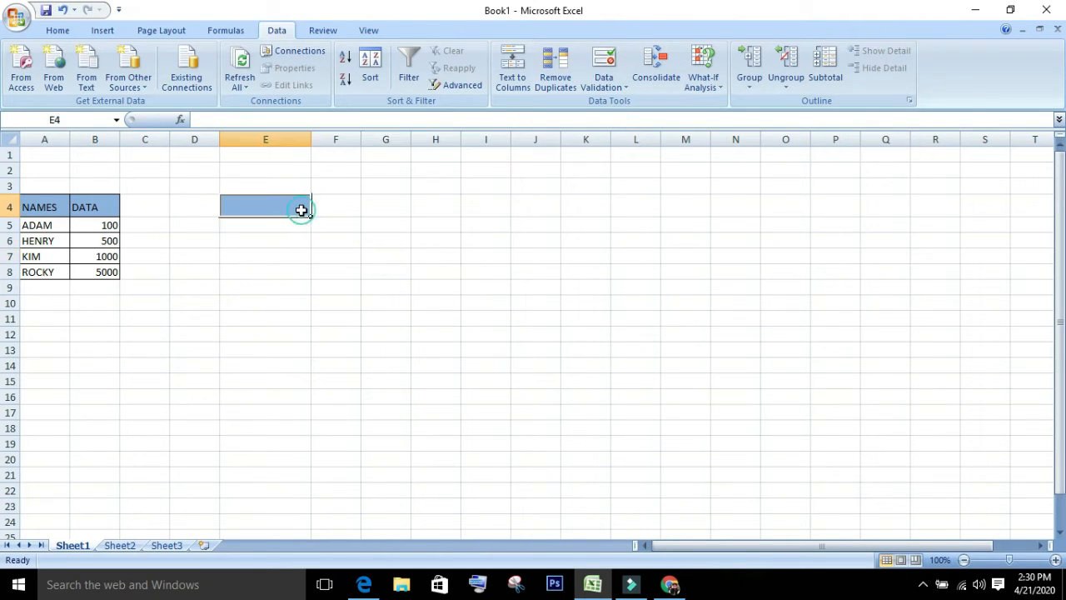
click(603, 84)
click(622, 104)
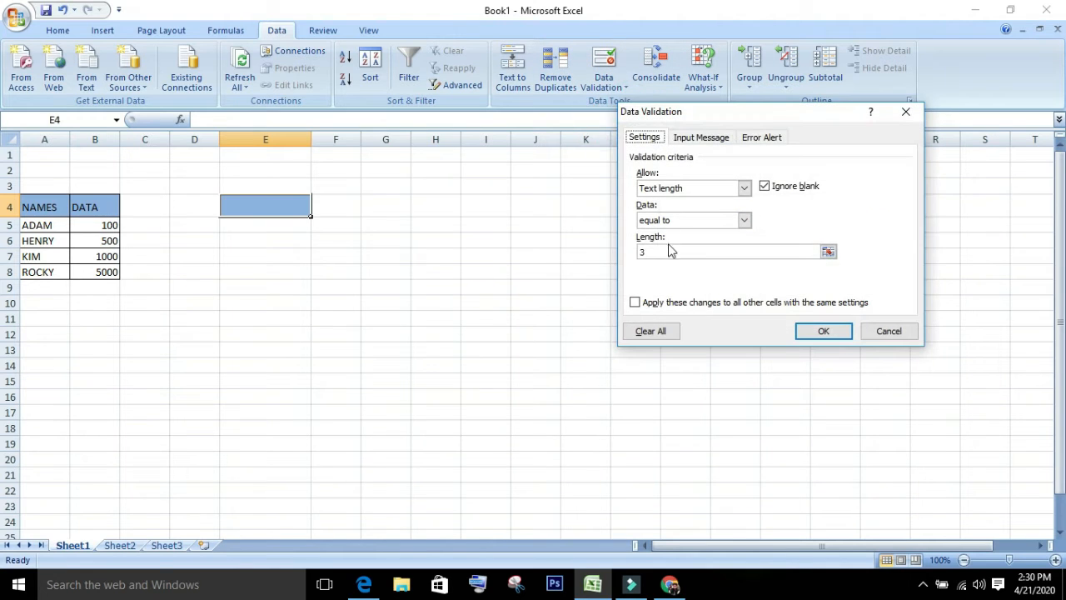
click(689, 188)
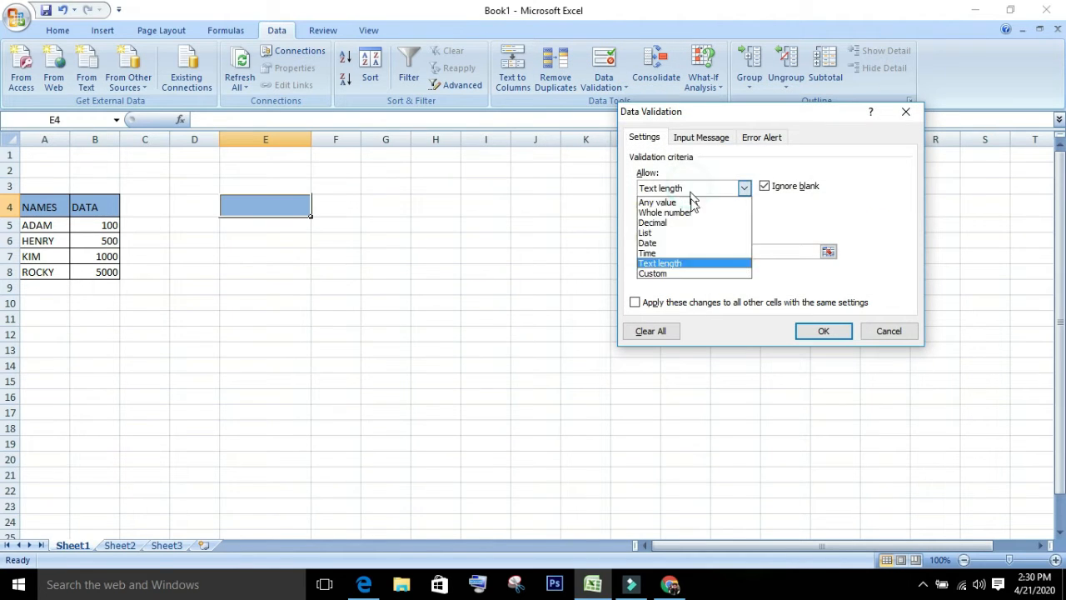
click(688, 274)
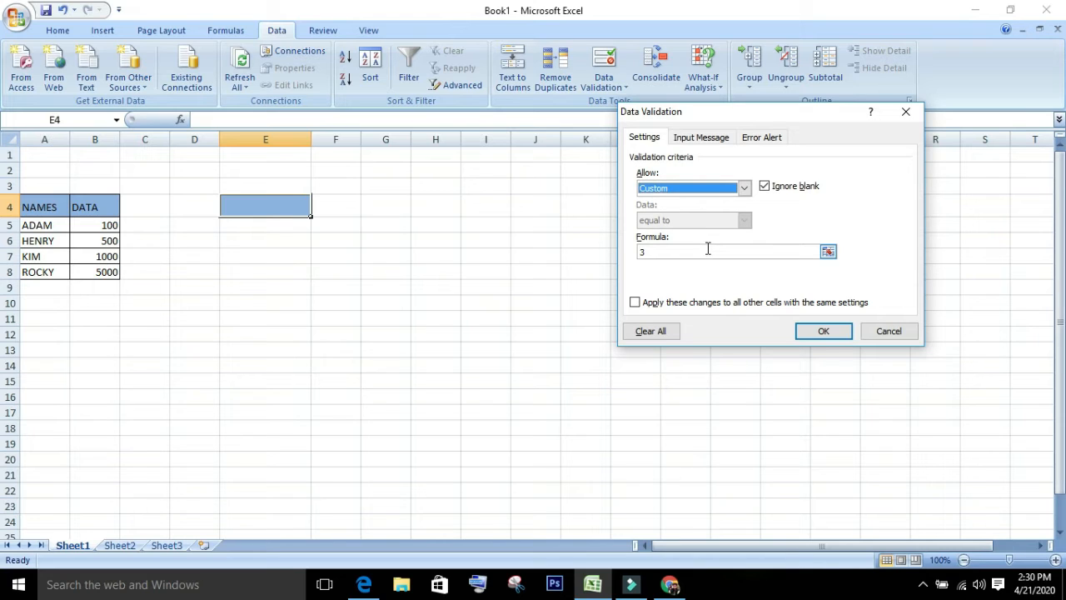
Add an input message to cell E4 titled WARNING with the text "DO NOT DO IT ITS MISTAKE." and check it on the cell.
click(708, 139)
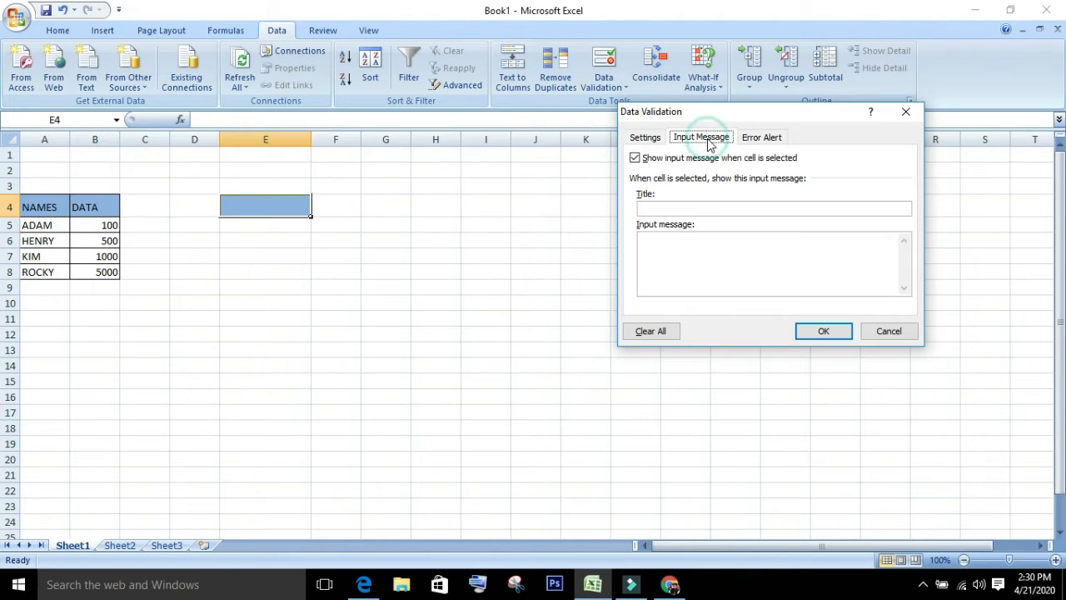
click(670, 209)
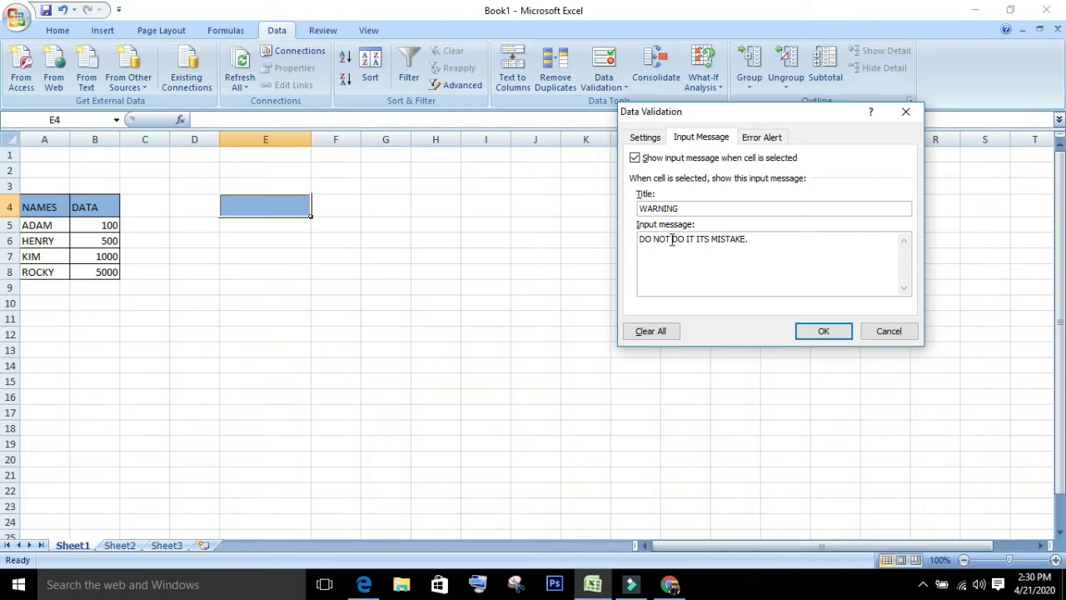
click(821, 331)
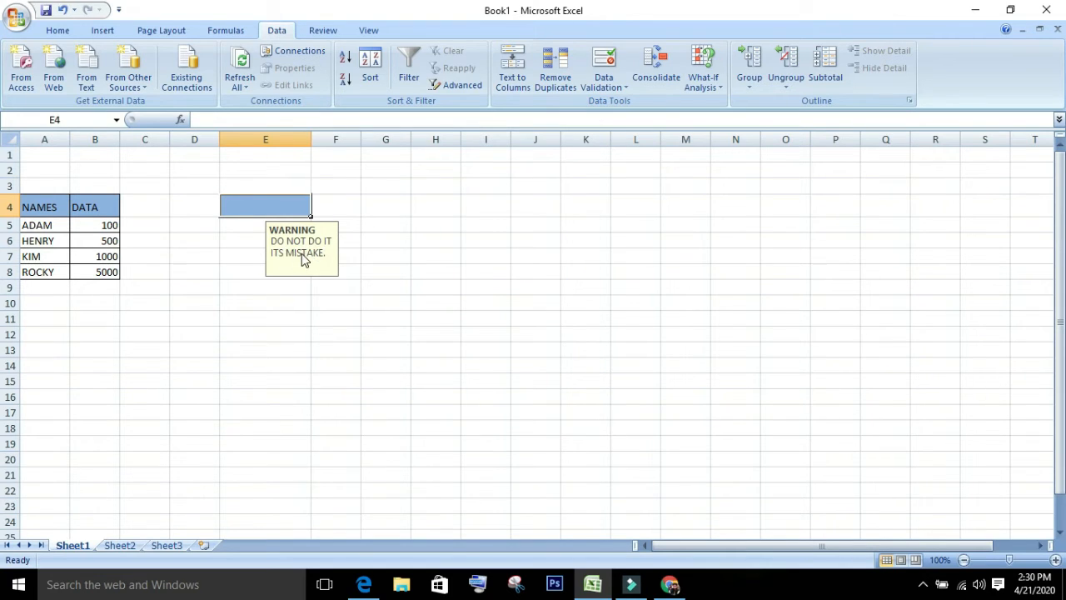
double_click(291, 210)
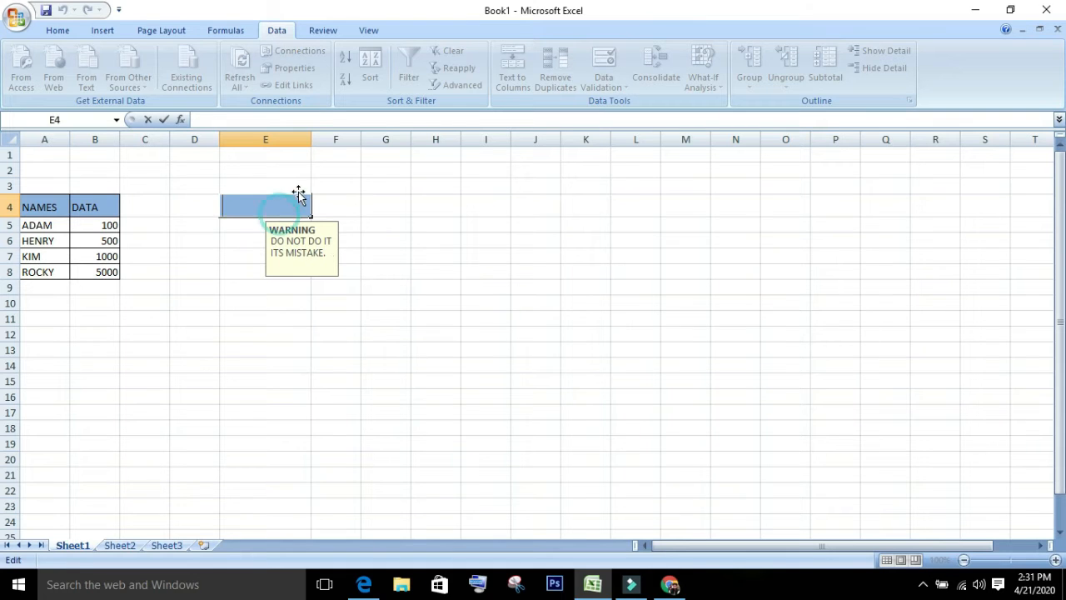
click(345, 223)
Set the error alert style of cell E4's data validation to Warning, after trying the Information style.
click(278, 205)
click(604, 83)
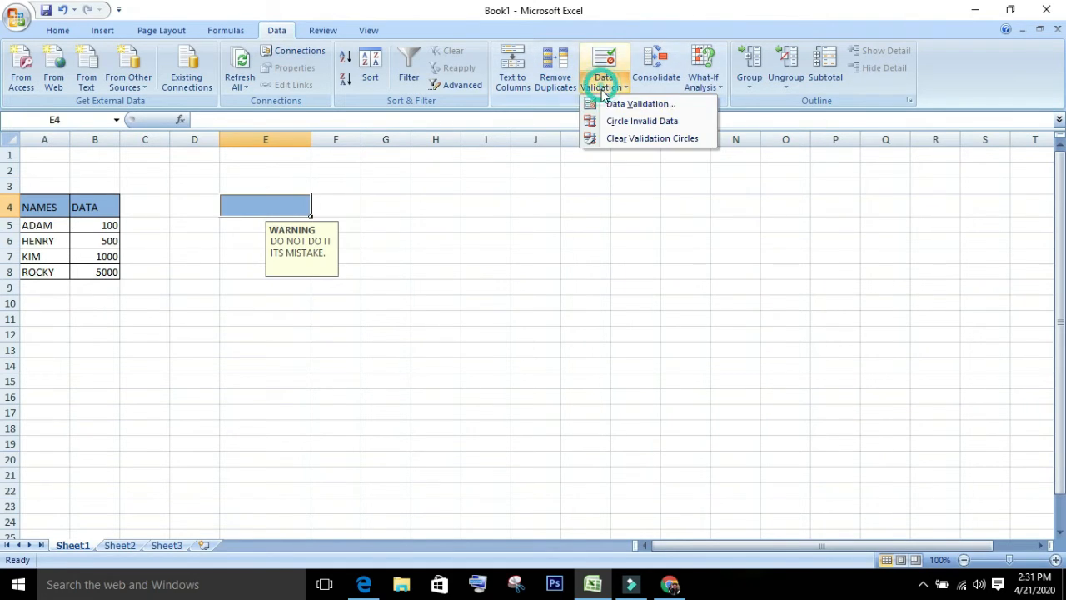
click(616, 102)
click(750, 143)
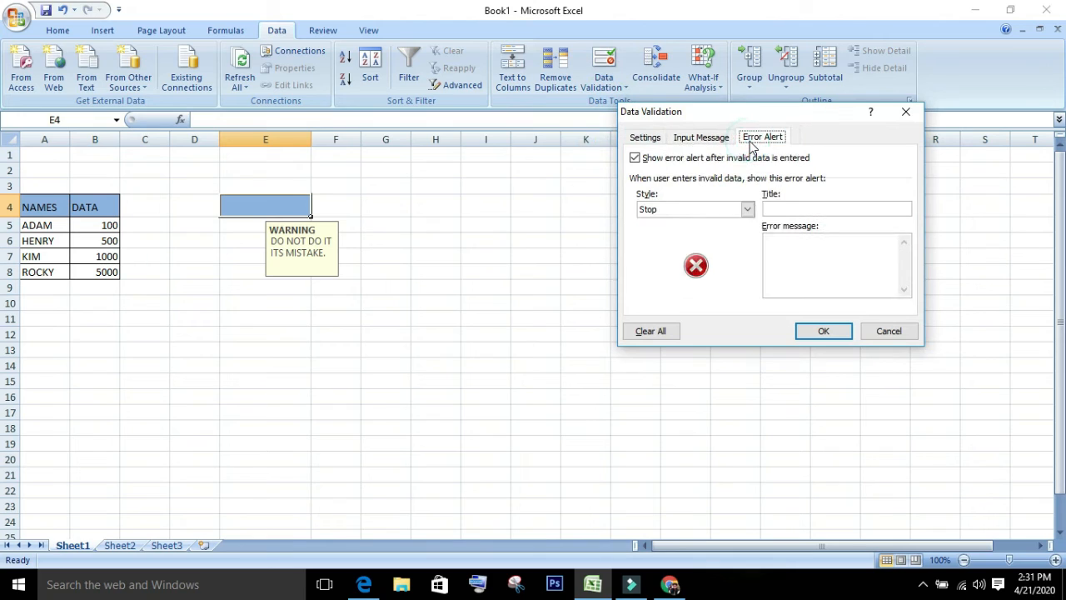
click(697, 211)
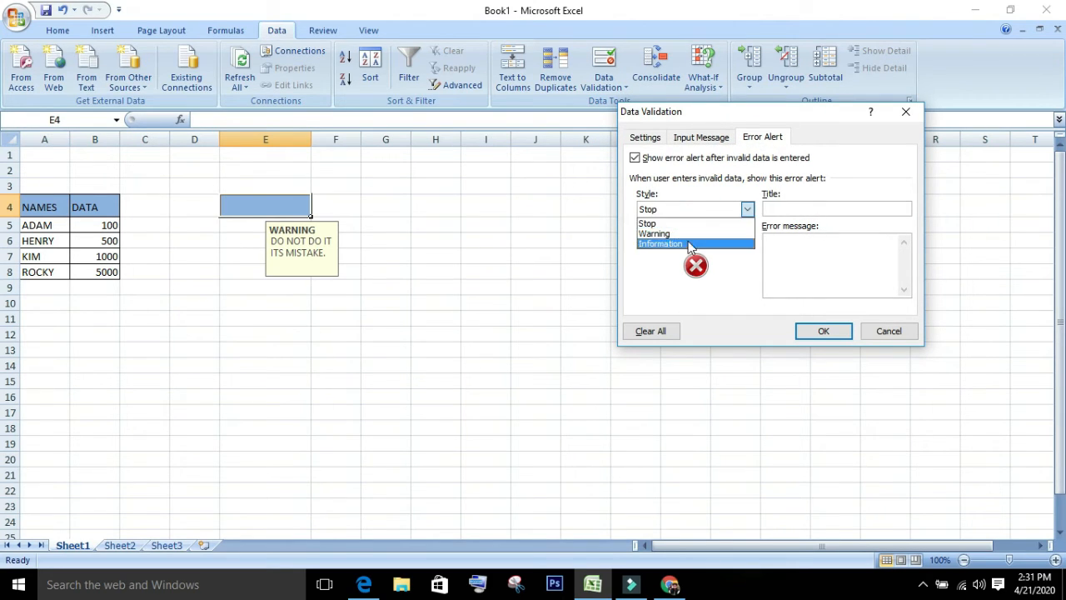
click(681, 233)
click(700, 207)
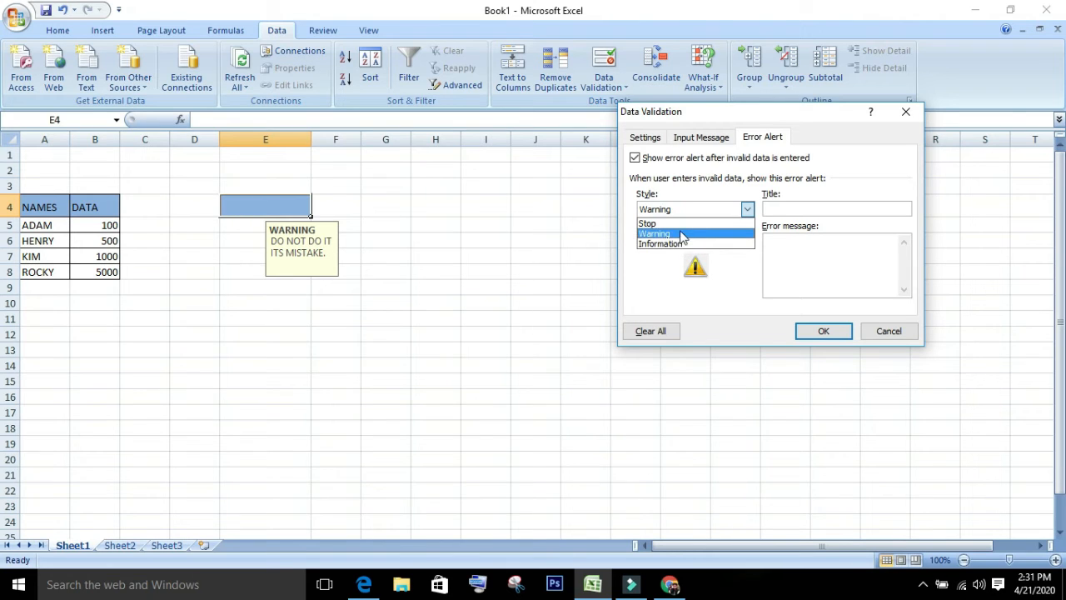
click(684, 244)
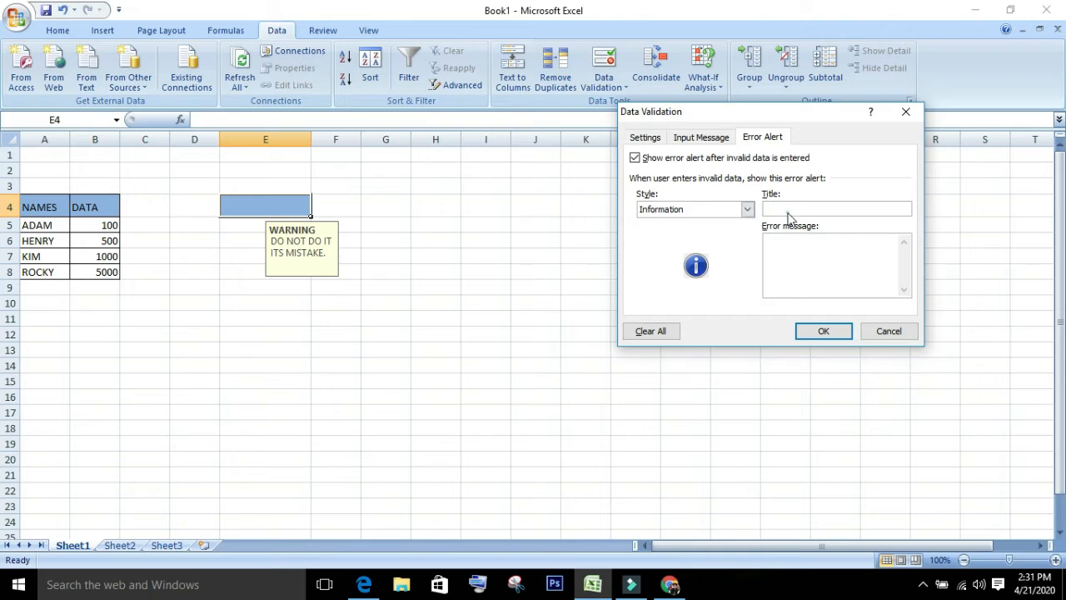
click(744, 209)
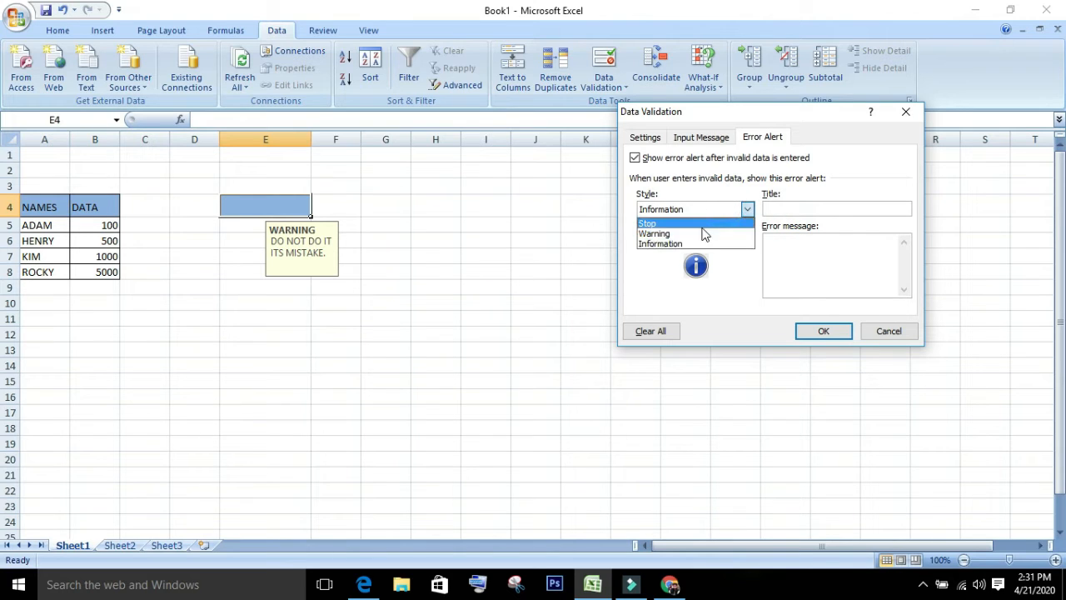
click(702, 234)
Give cell E4's error alert the title MISTAKE and the message "DO THE WRITE CRITERIA", and apply the validation.
click(797, 205)
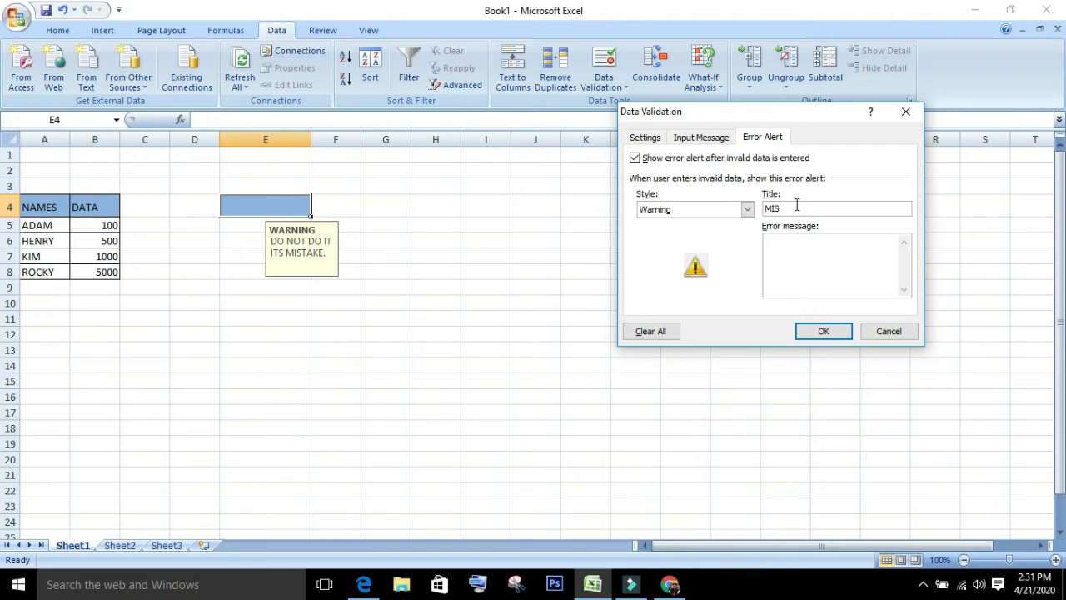
click(778, 282)
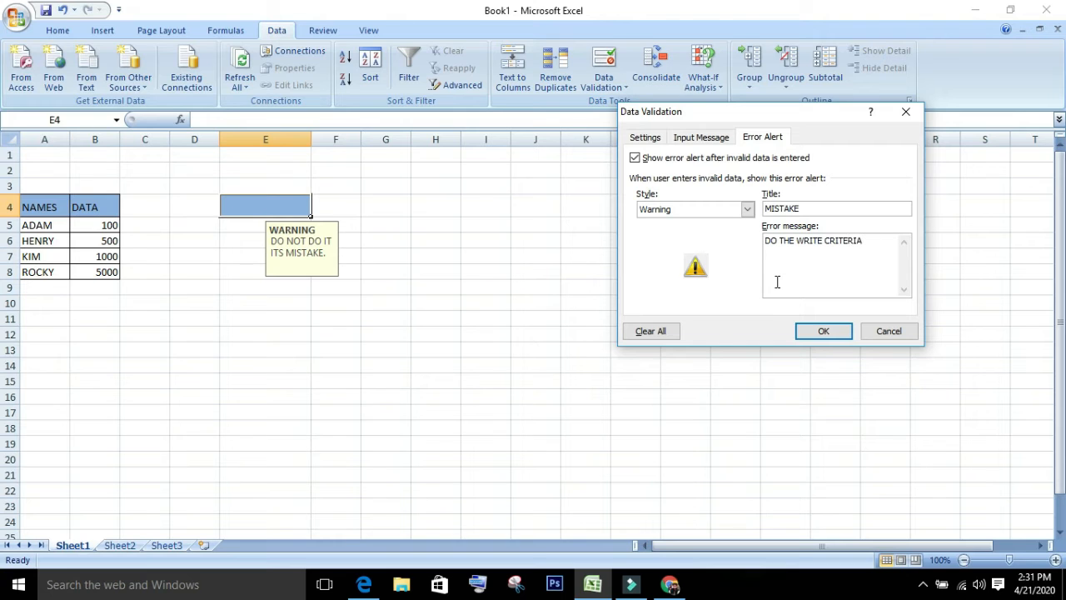
click(813, 332)
click(328, 316)
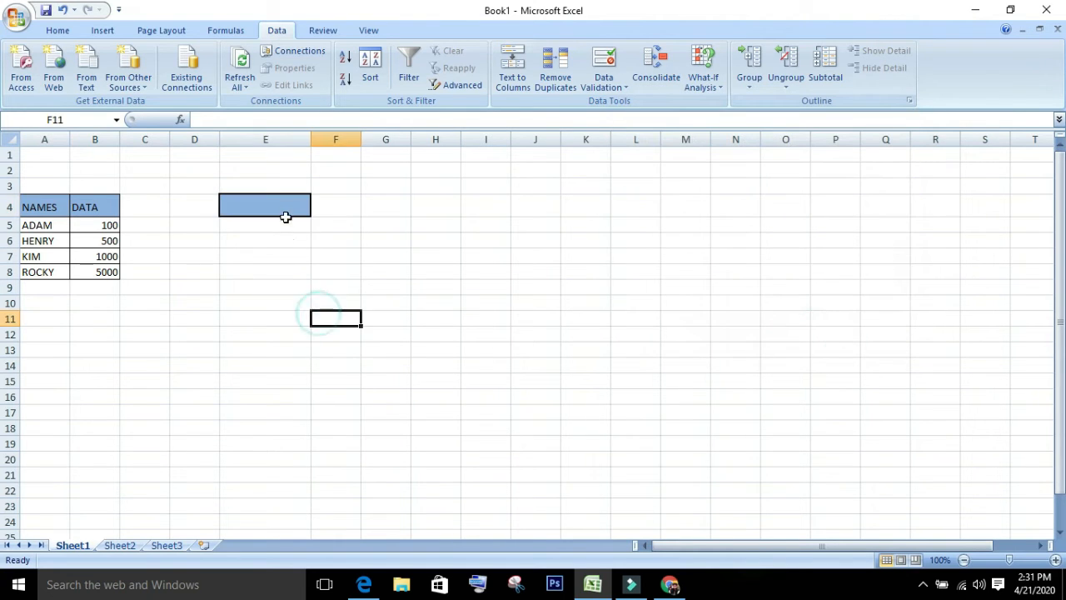
click(285, 213)
click(538, 236)
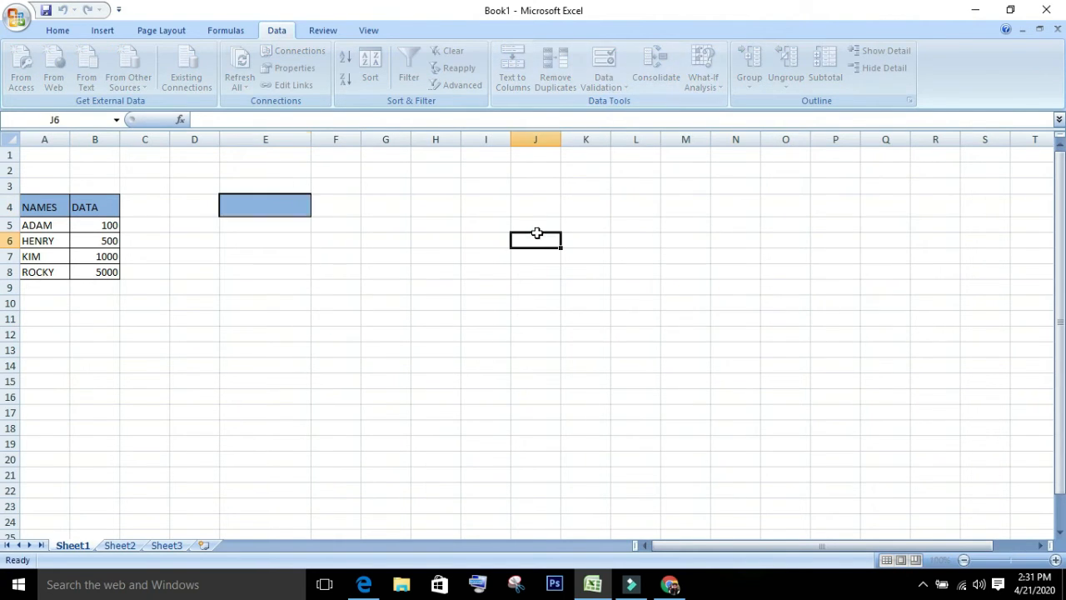
Change cell E4's data validation to allow only a Time equal to 2:00.
click(280, 200)
click(606, 84)
click(621, 104)
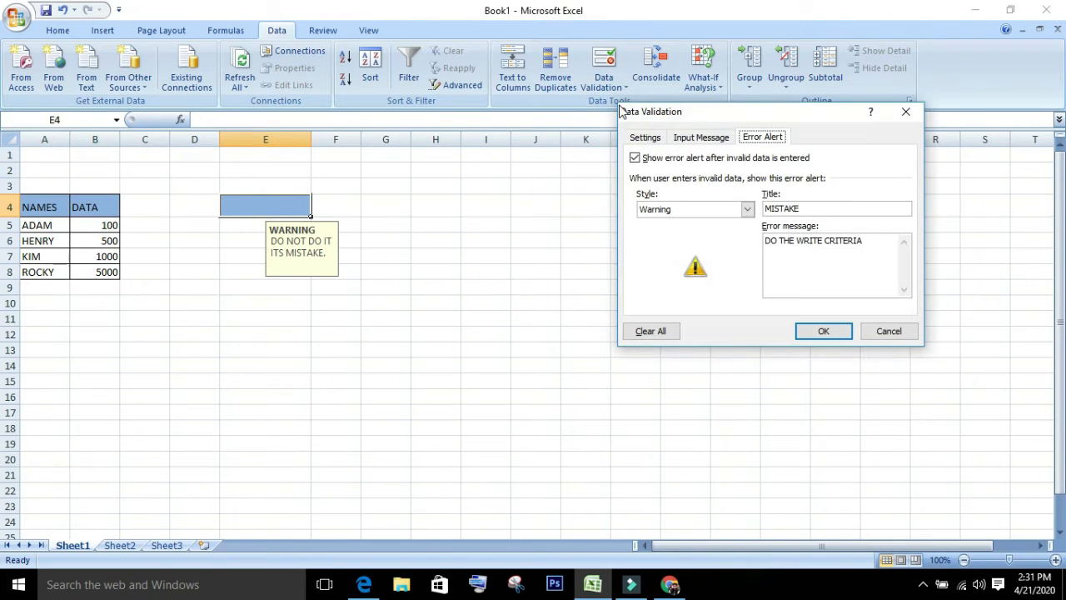
click(654, 137)
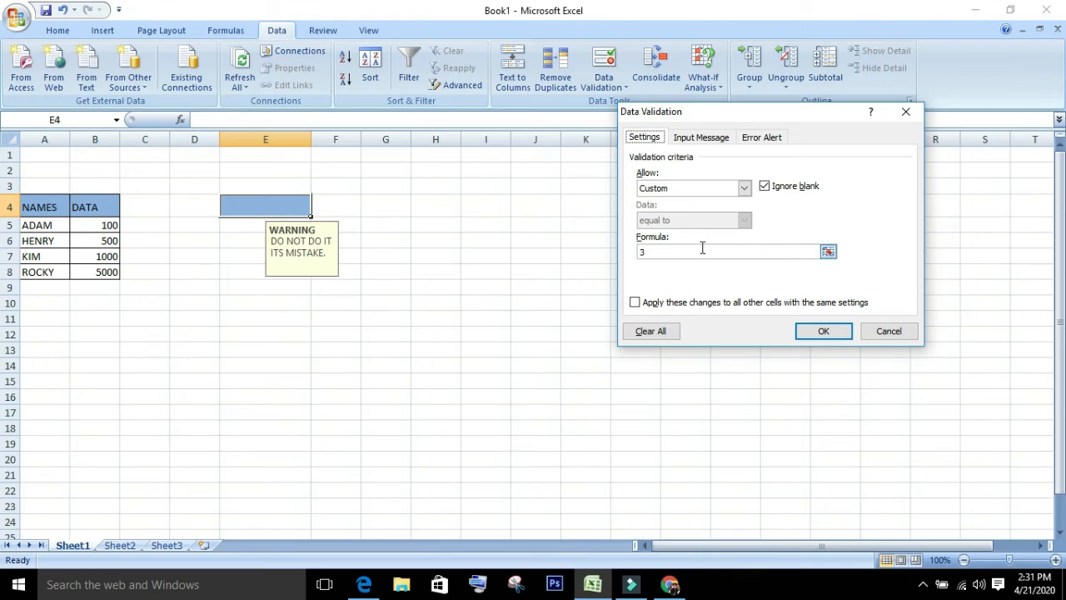
click(694, 188)
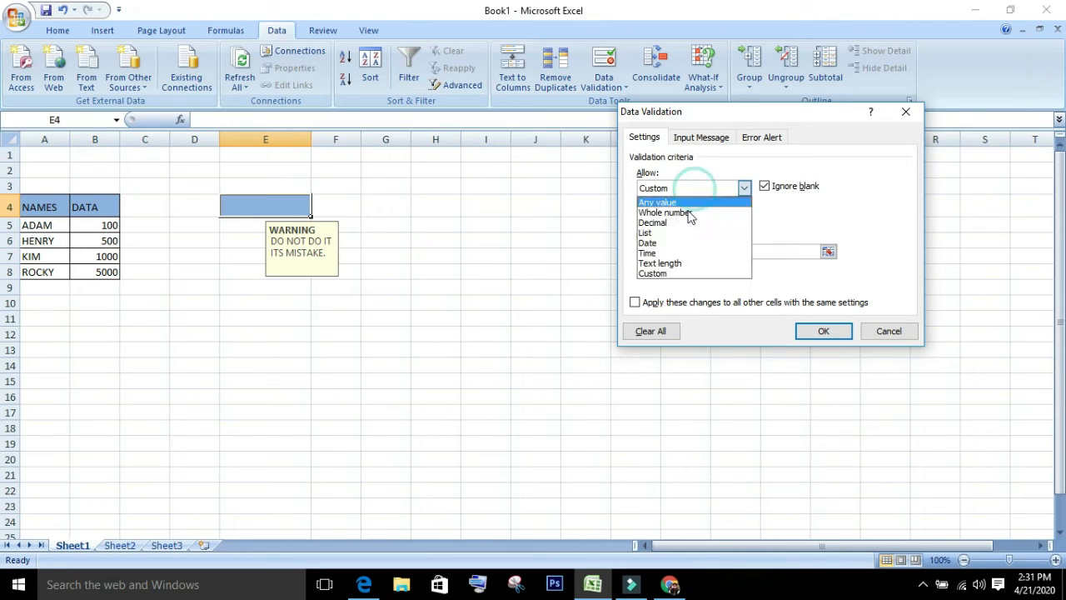
click(692, 252)
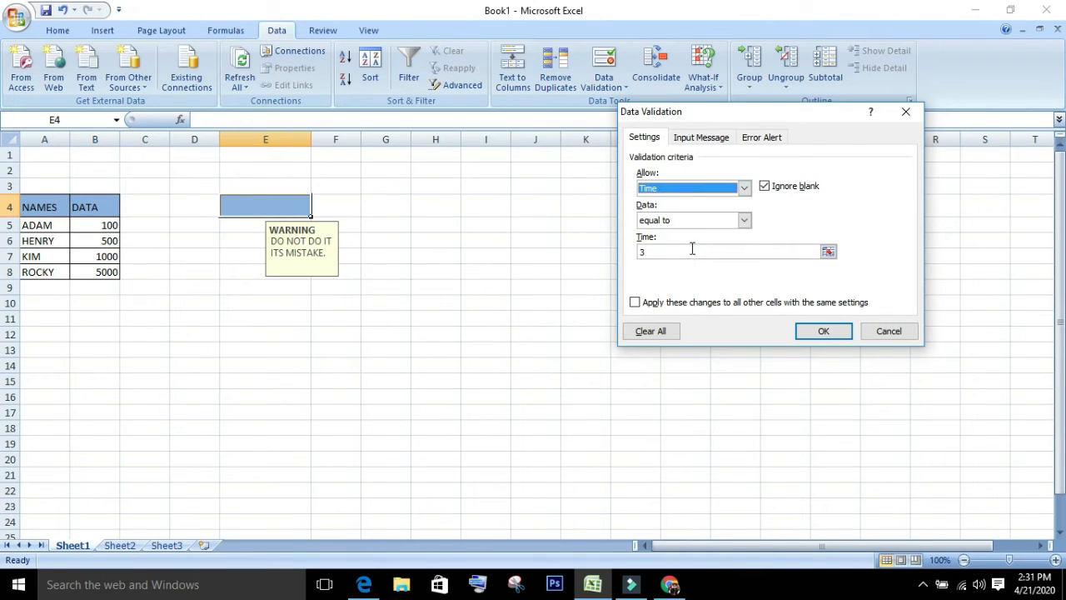
click(691, 252)
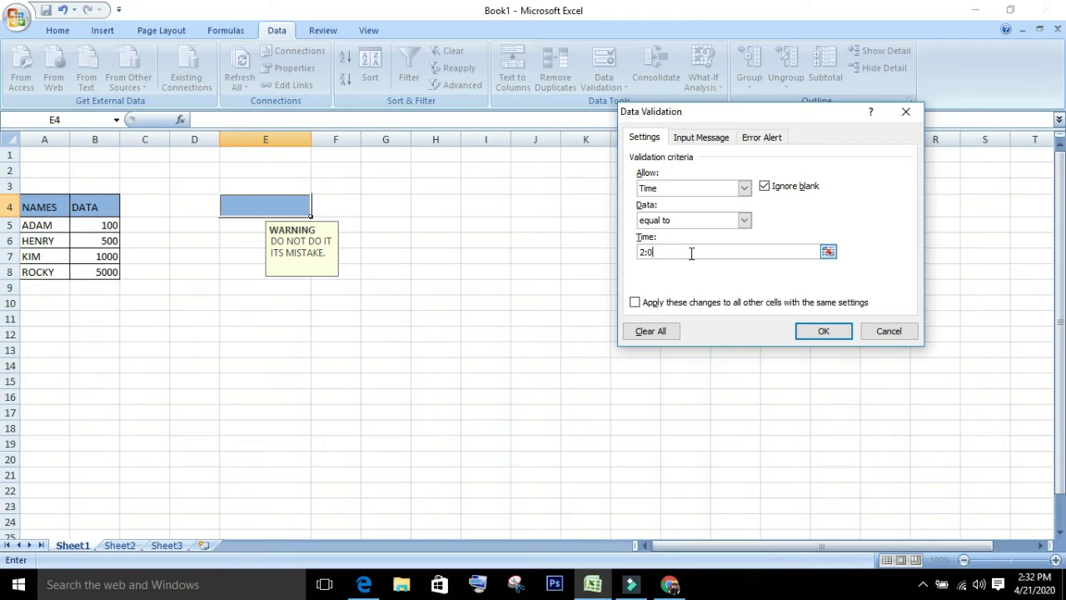
click(823, 331)
Enter the time 2:00 in cell E4 to test the time rule.
click(245, 244)
click(241, 205)
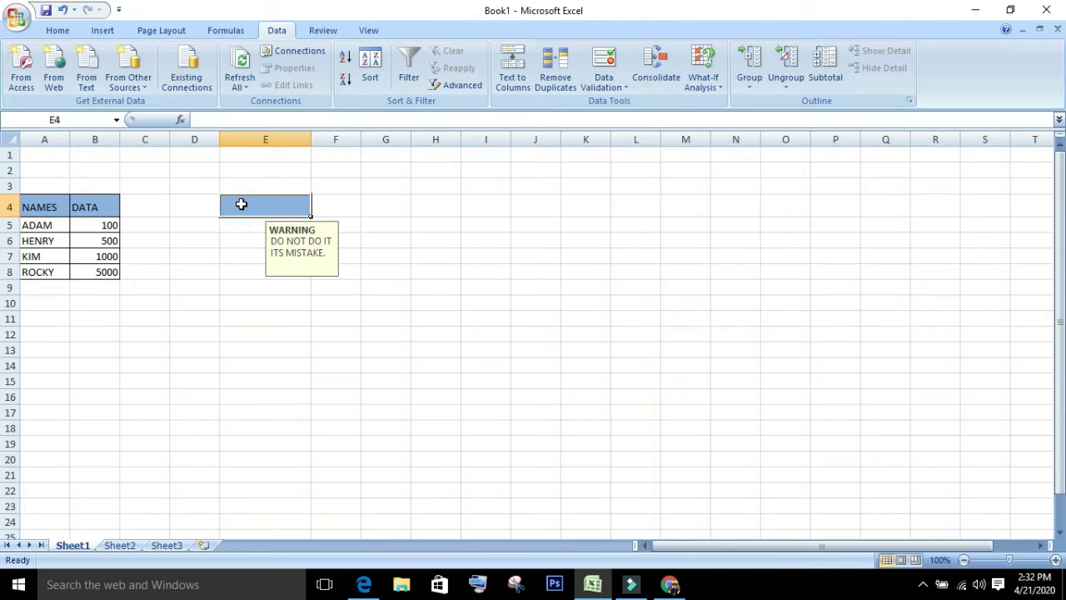
text(2:)
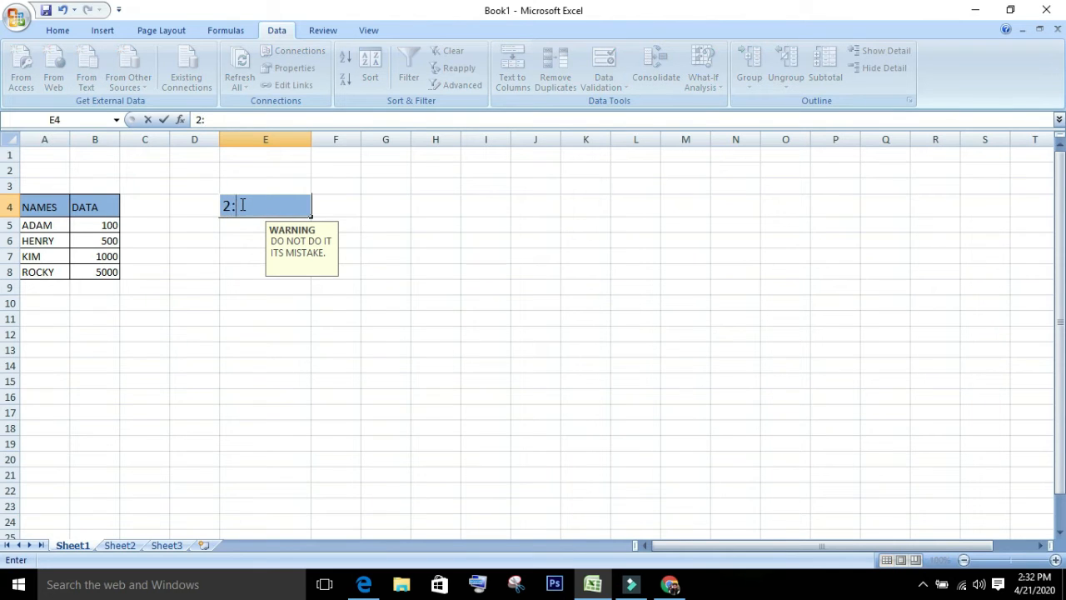
text(00)
key(Return)
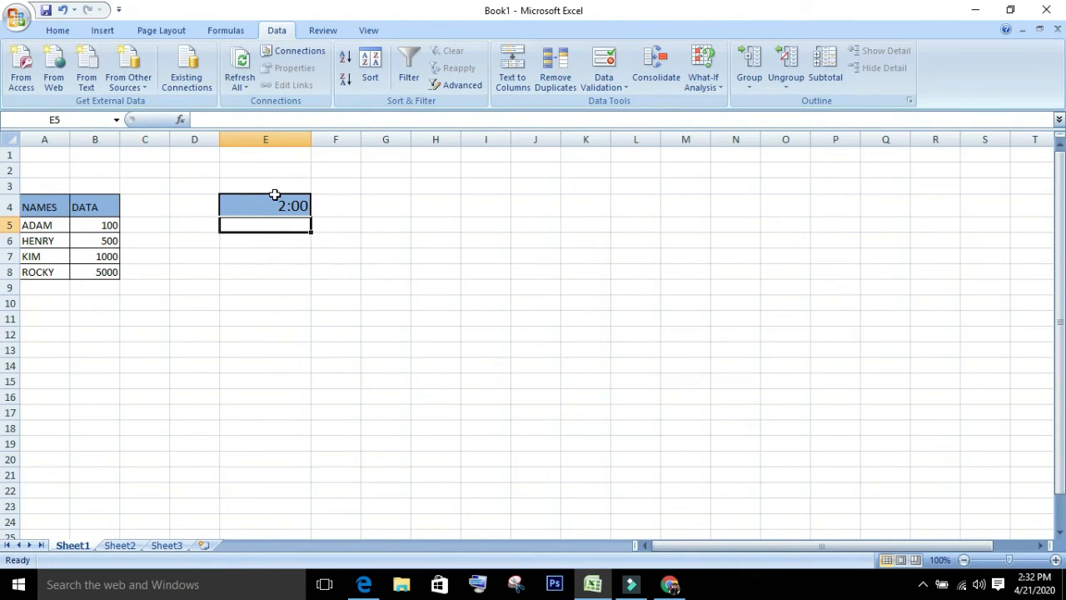
Try to change the time in cell E4 to 3:00:00 AM, and decline to continue at the error alert.
click(274, 200)
double_click(267, 210)
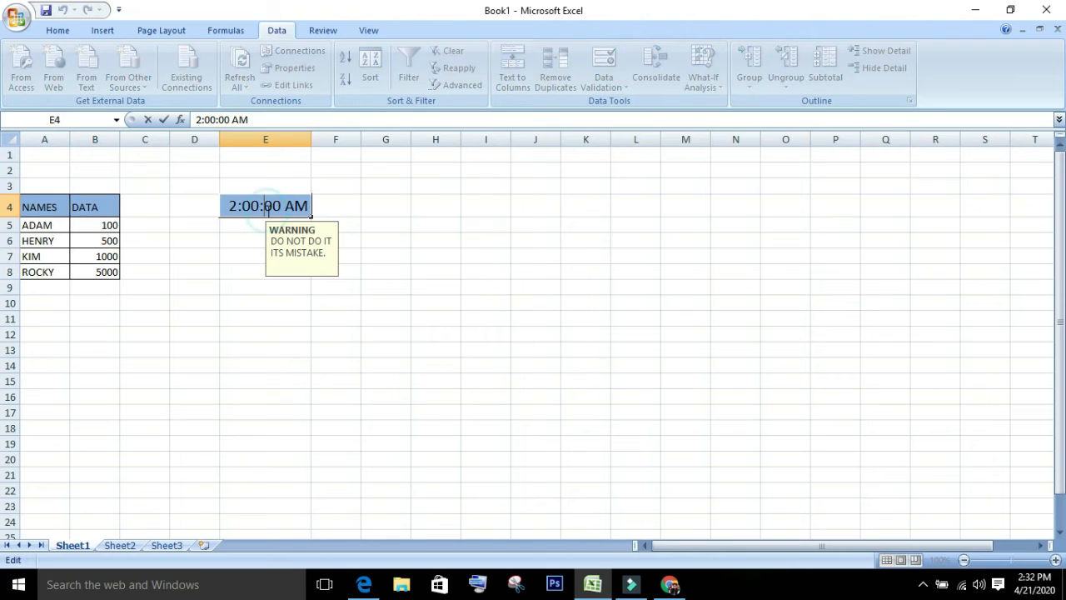
click(236, 206)
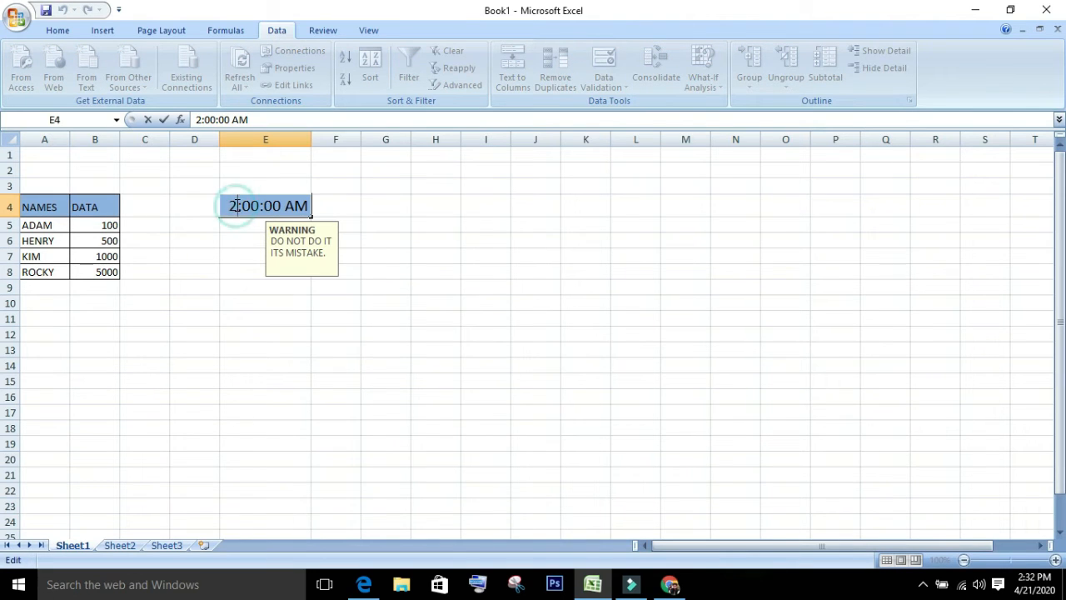
key(BackSpace)
text(3)
key(Return)
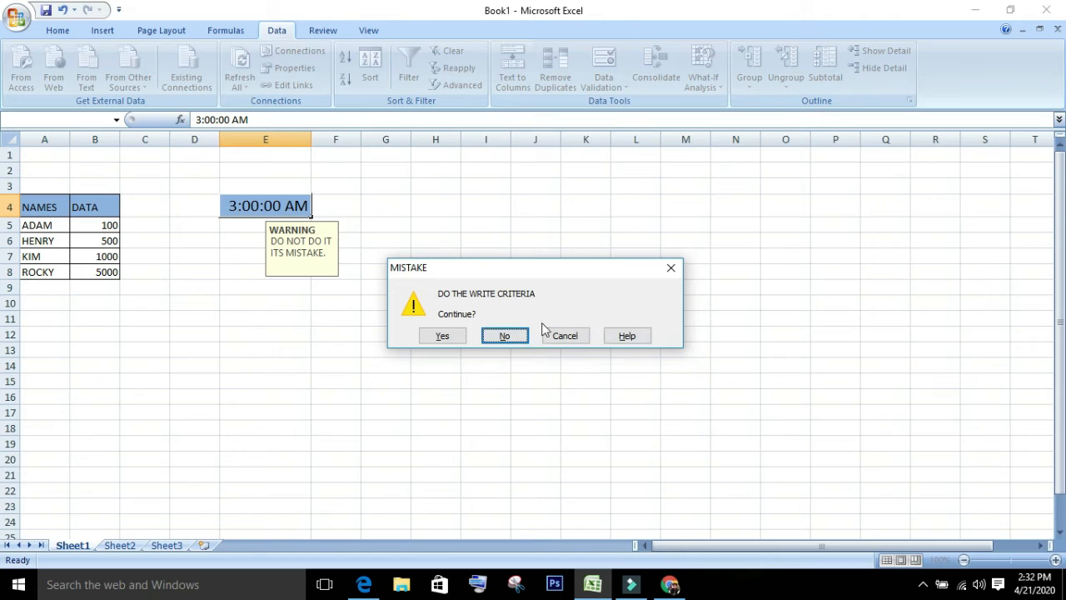
click(512, 337)
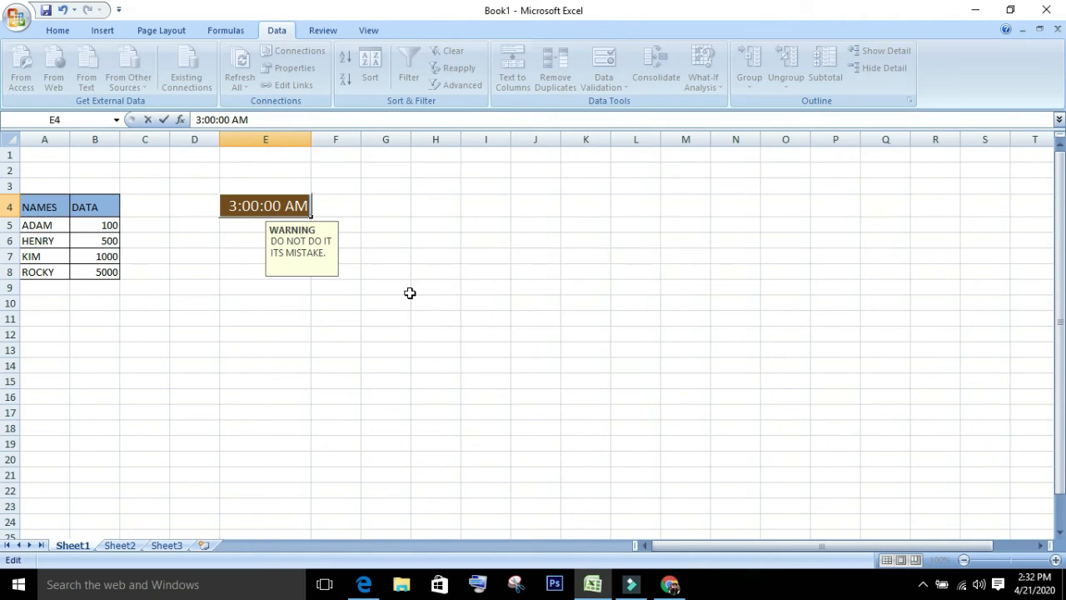
Retry committing 3:00:00 AM in cell E4, declining the alert once more and finally accepting the invalid time.
click(321, 292)
click(490, 335)
click(243, 292)
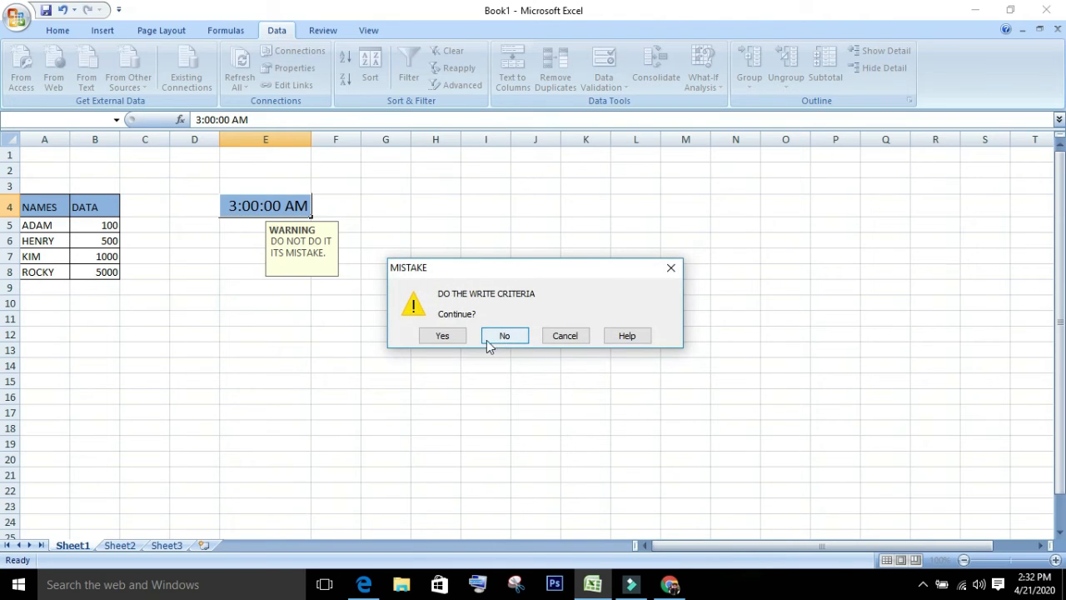
click(448, 335)
click(291, 276)
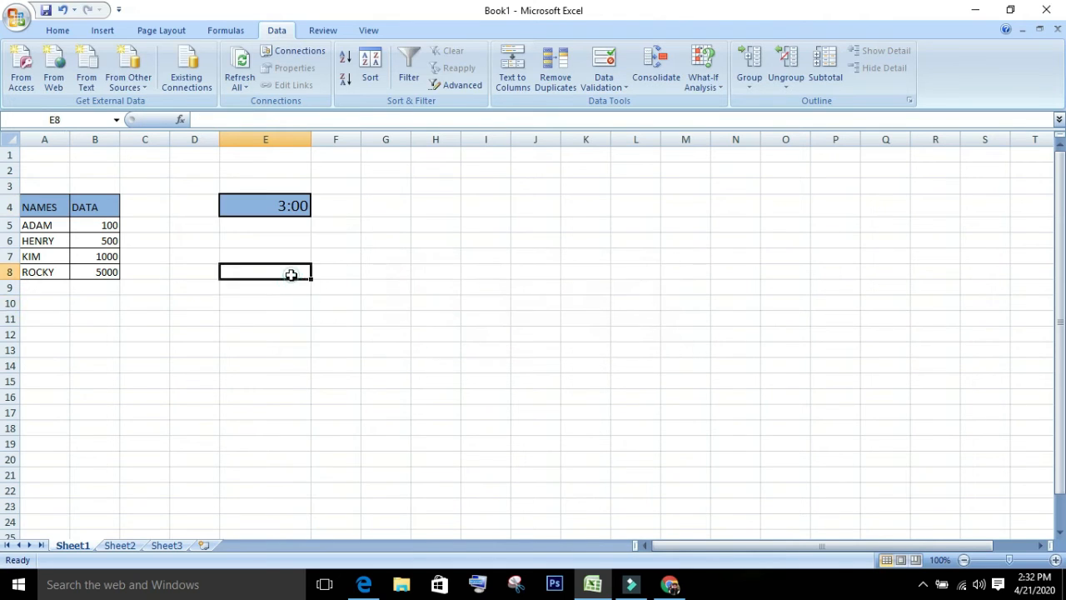
click(272, 231)
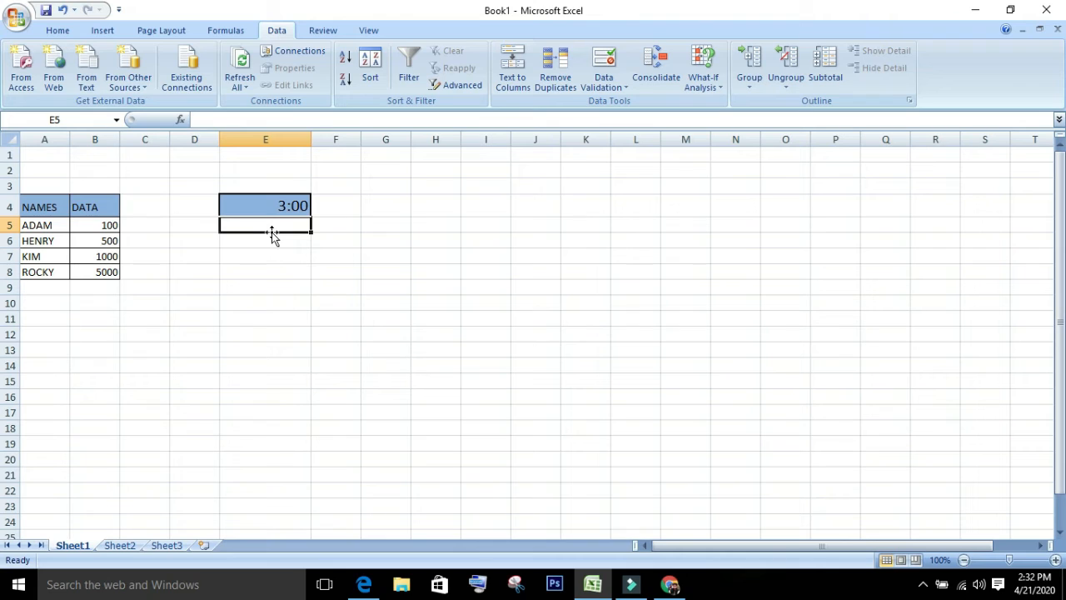
click(269, 230)
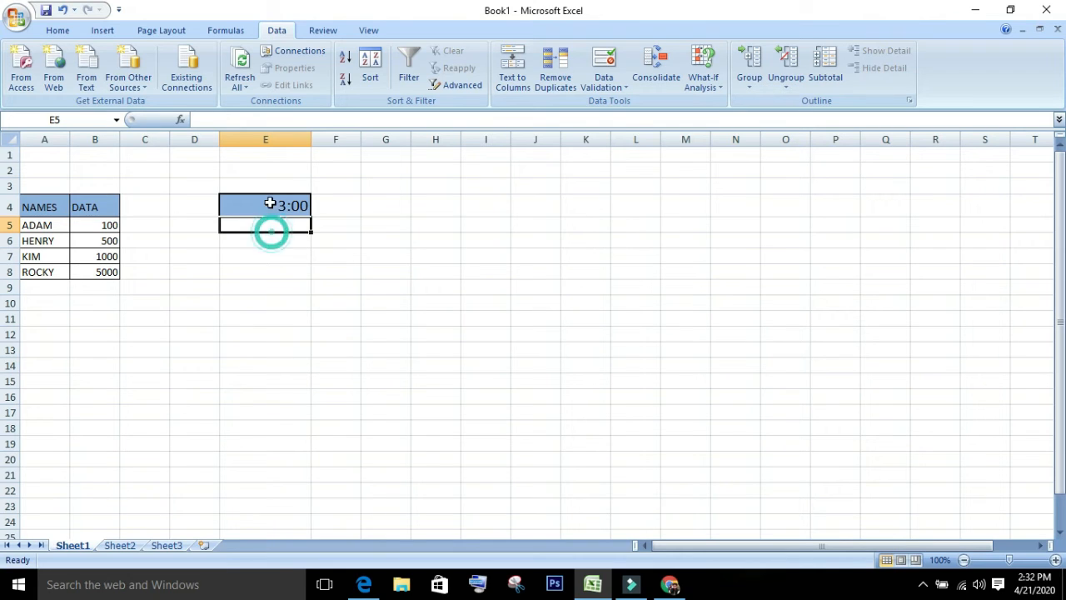
click(277, 258)
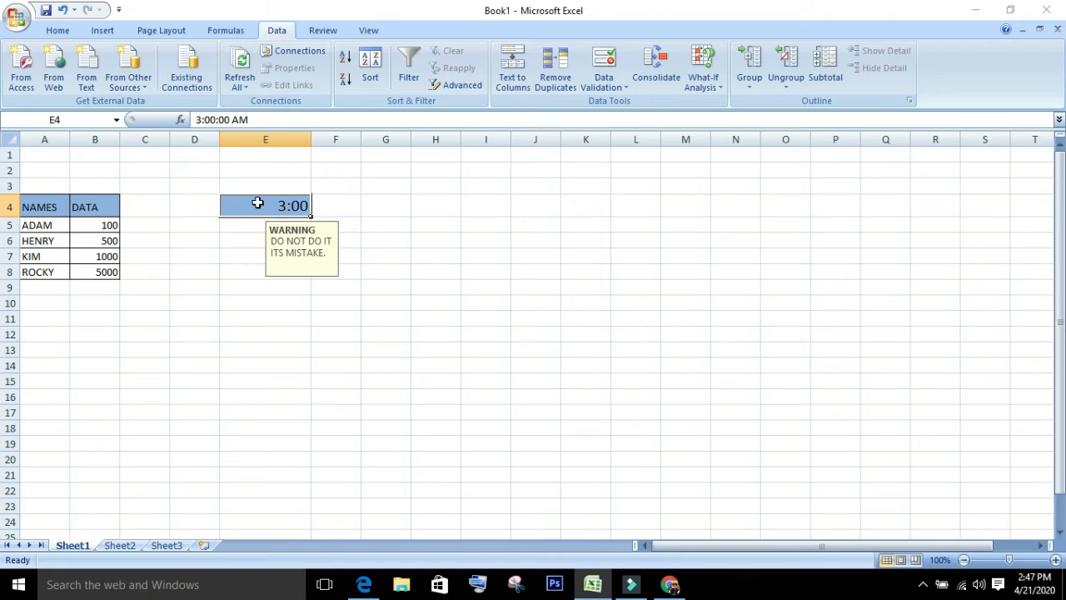
Circle the invalid data on the sheet, and clear the validation circles.
click(604, 82)
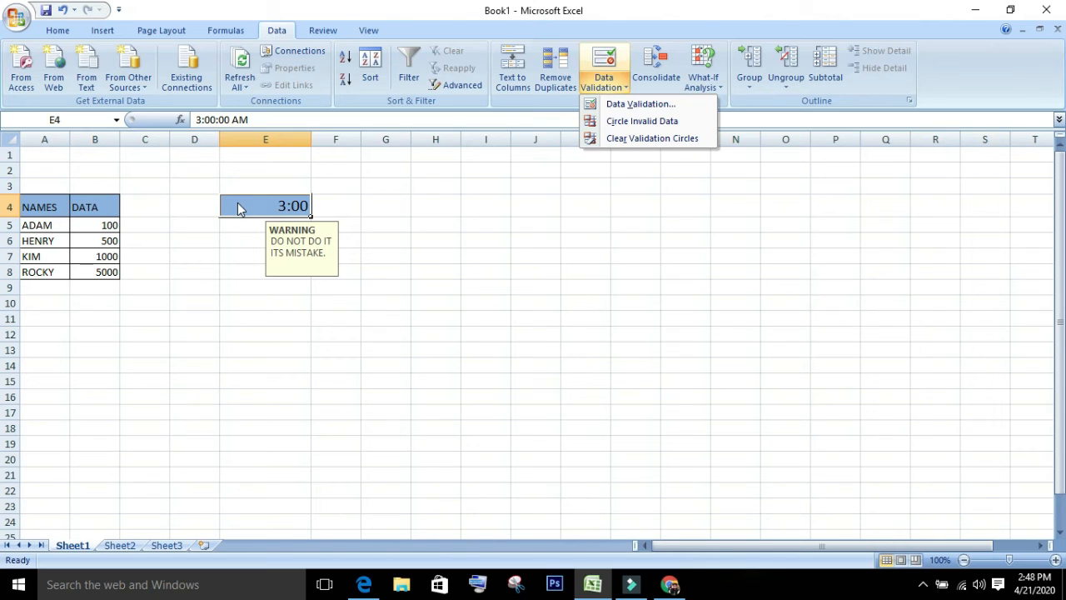
click(678, 123)
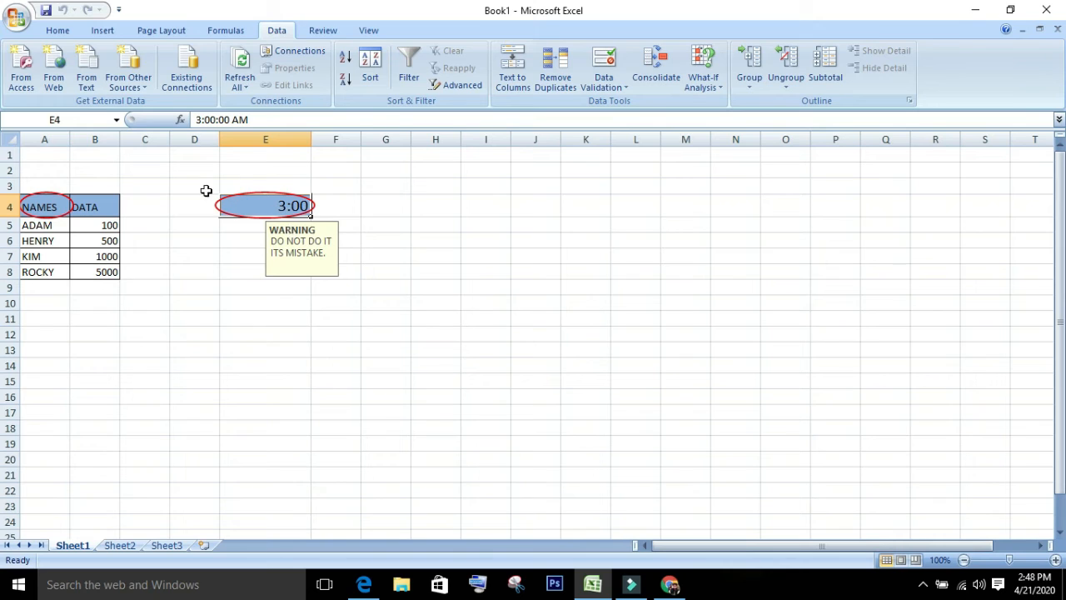
click(609, 88)
click(614, 138)
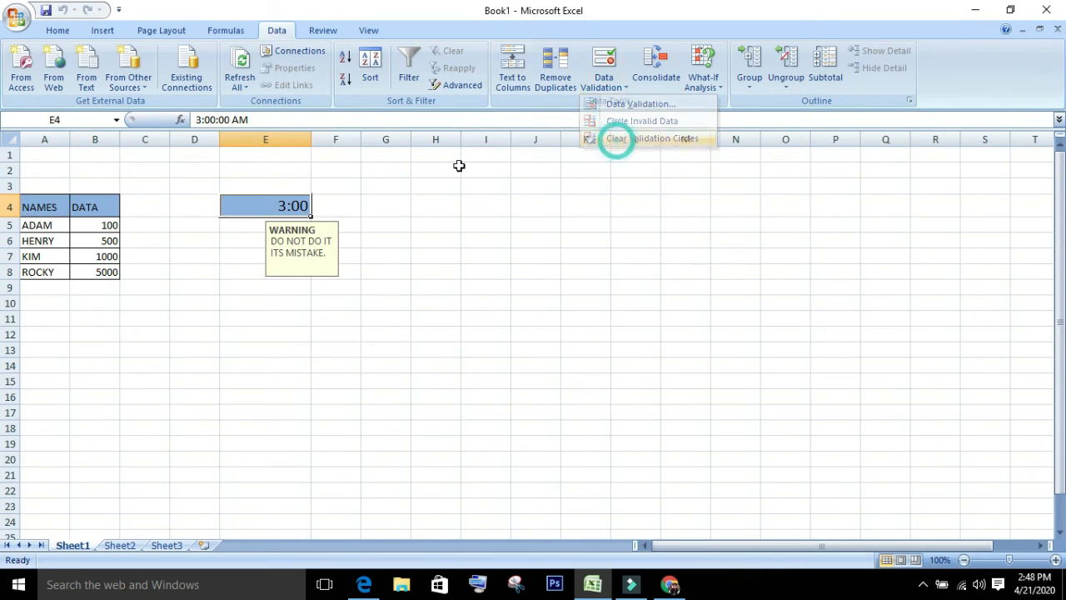
Change the time in cell E4 to 2:00:00 AM so it meets the validation rule.
double_click(275, 206)
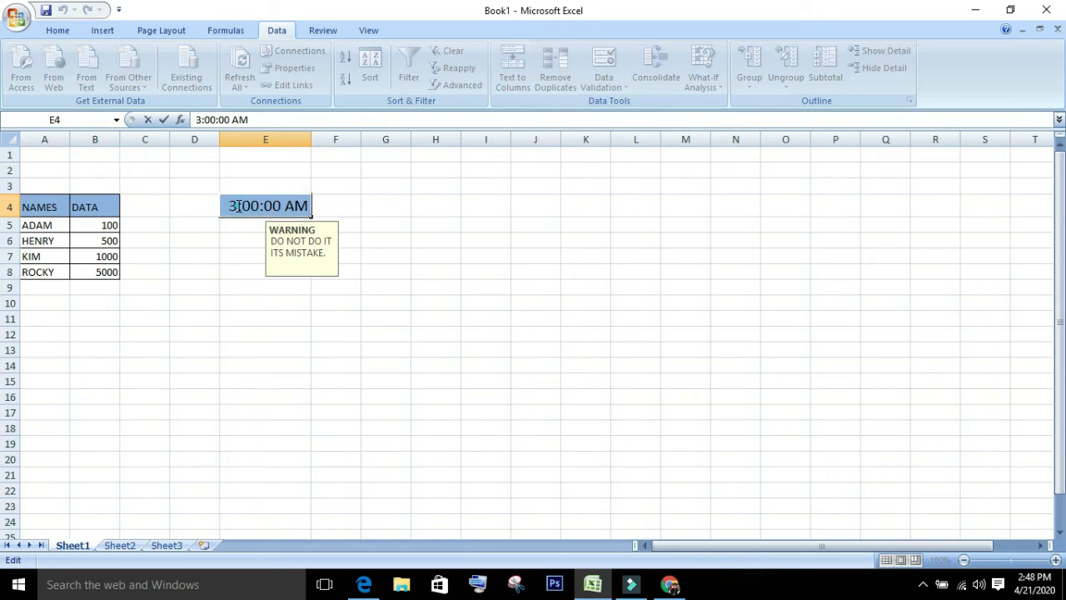
click(237, 205)
key(BackSpace)
text(2)
key(Return)
Circle invalid data again to recheck the corrected time in cell E4, and remove the circles.
click(247, 202)
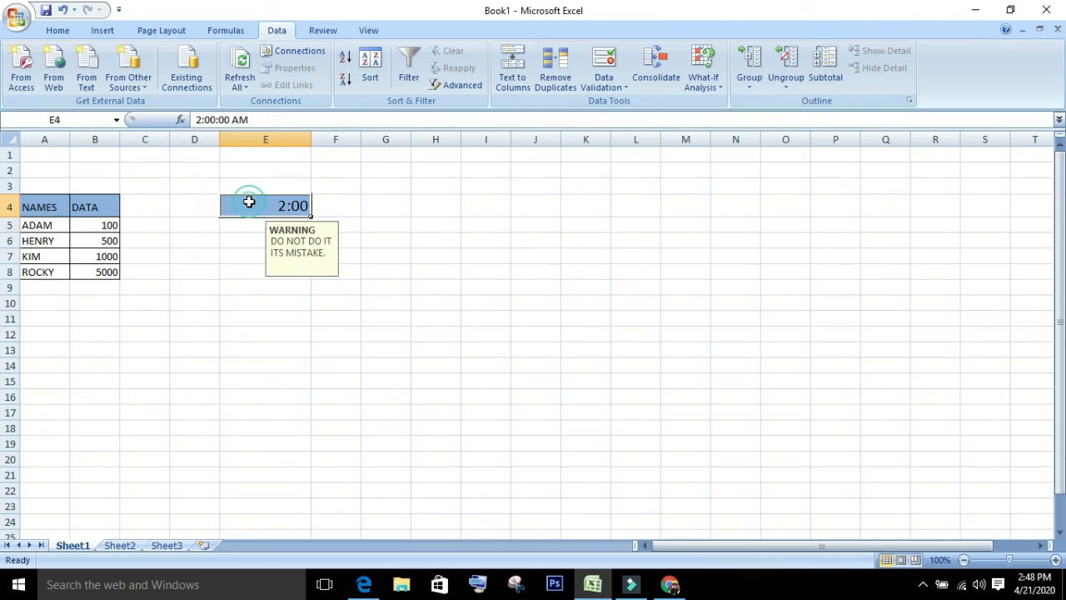
click(604, 84)
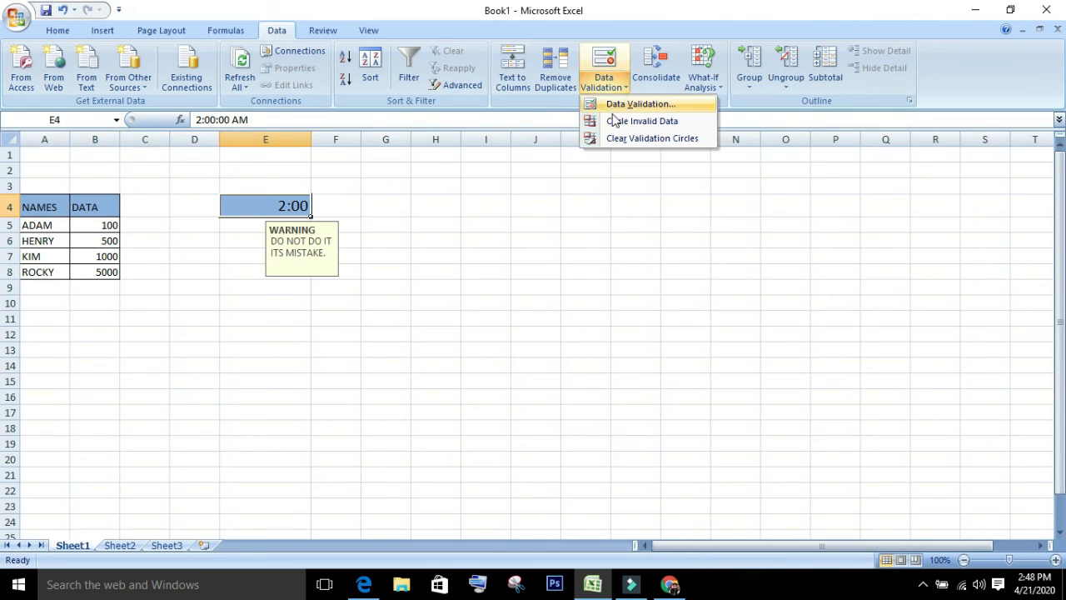
click(617, 119)
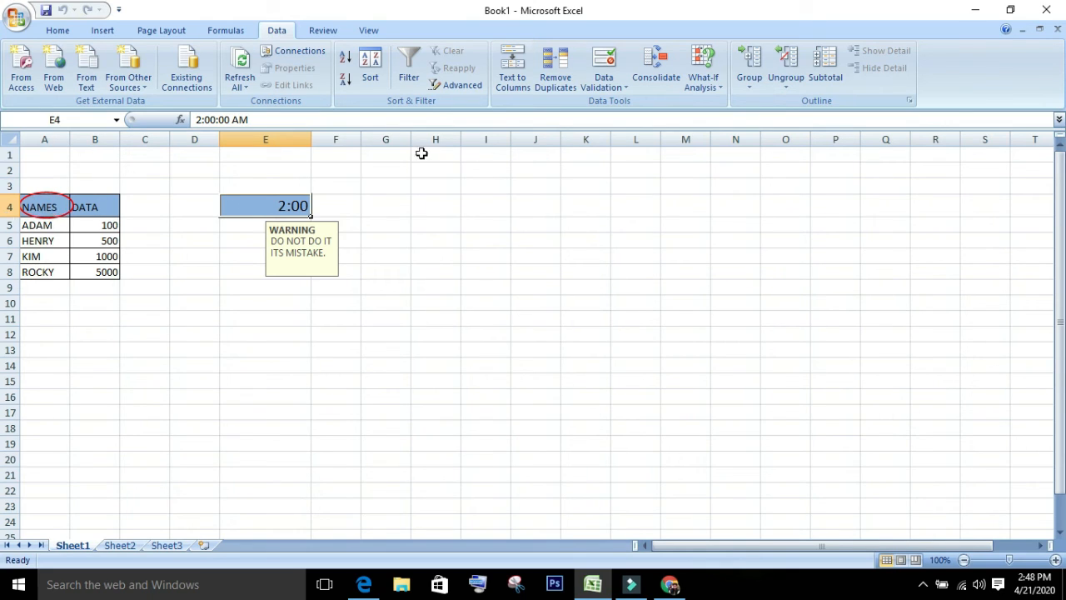
click(597, 90)
click(601, 139)
click(583, 185)
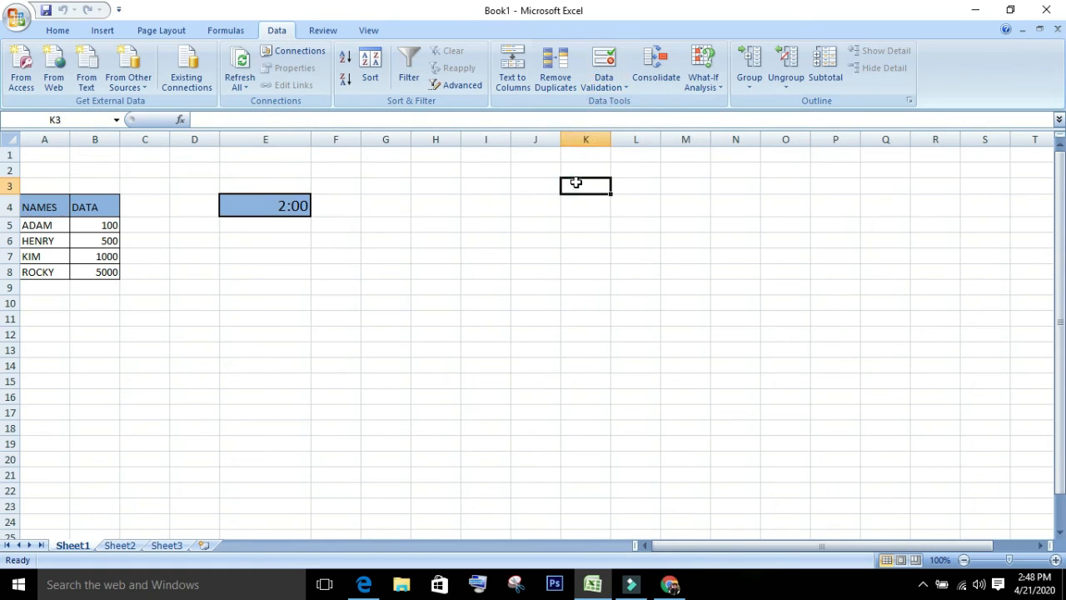
Clear all data validation settings from cell K3.
click(598, 87)
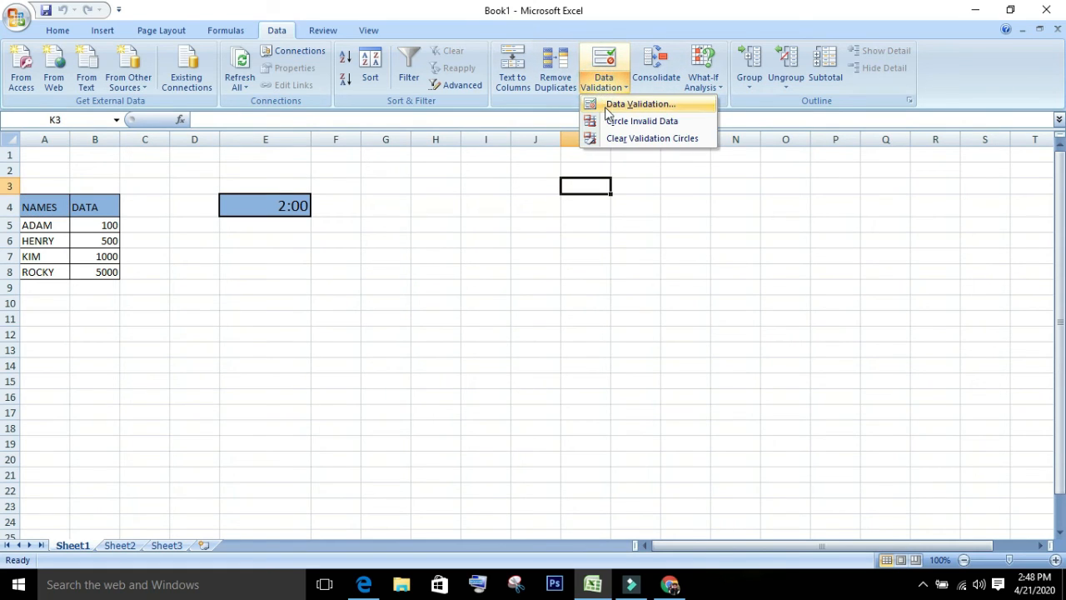
click(607, 107)
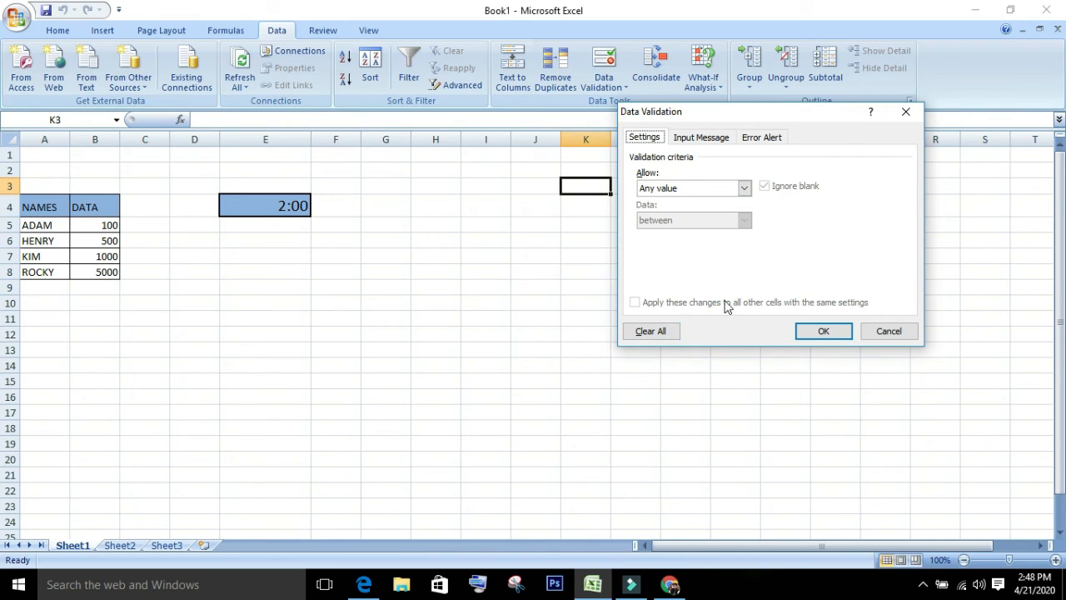
click(654, 335)
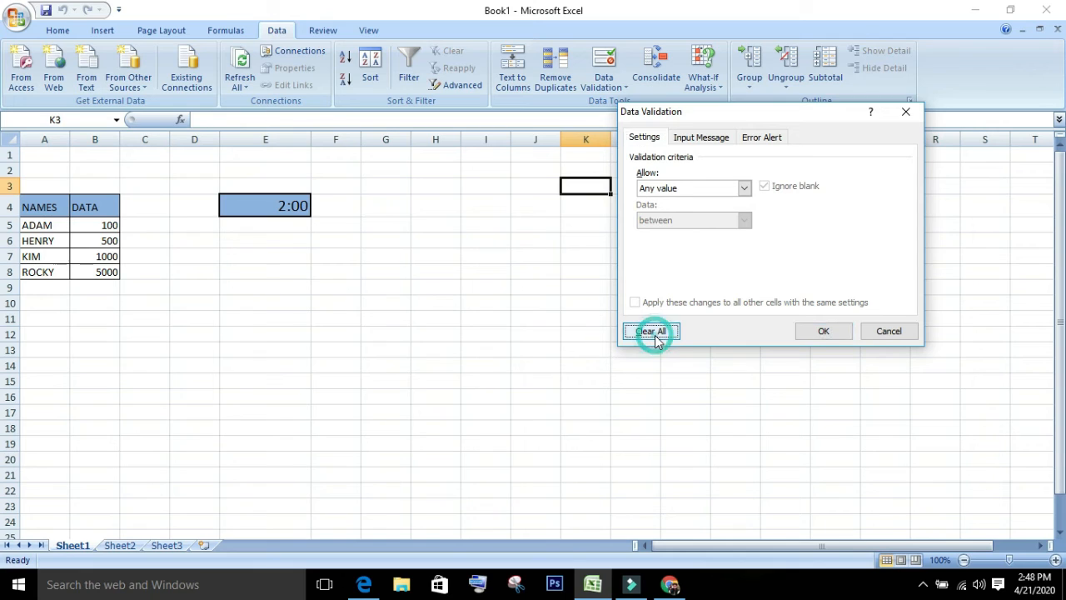
click(820, 331)
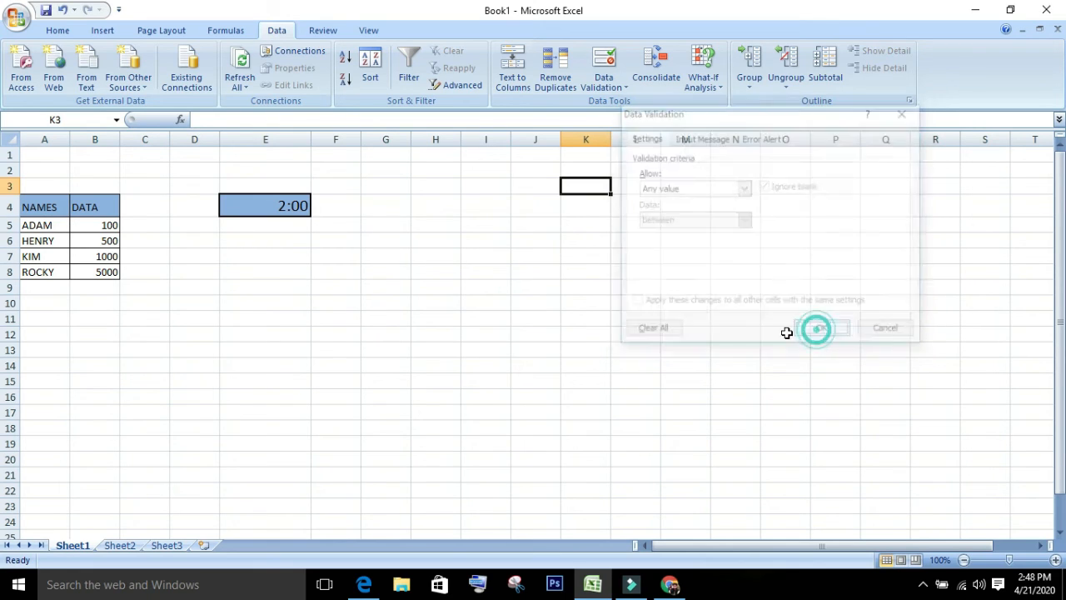
Clear all validation settings from cell E4, including its input message and error alert, and reselect the cell to check it.
click(280, 208)
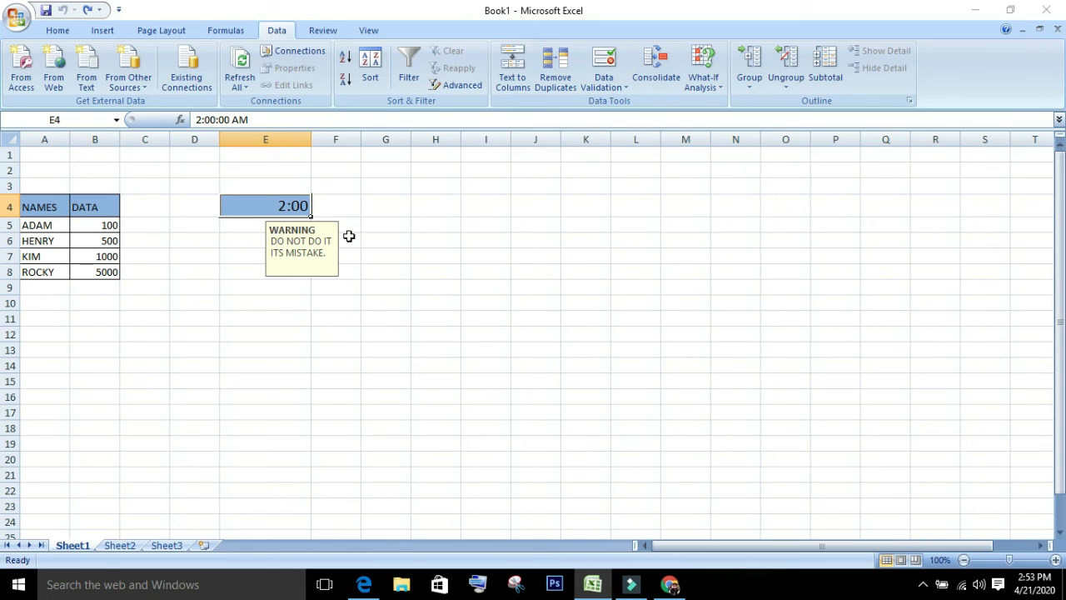
click(605, 89)
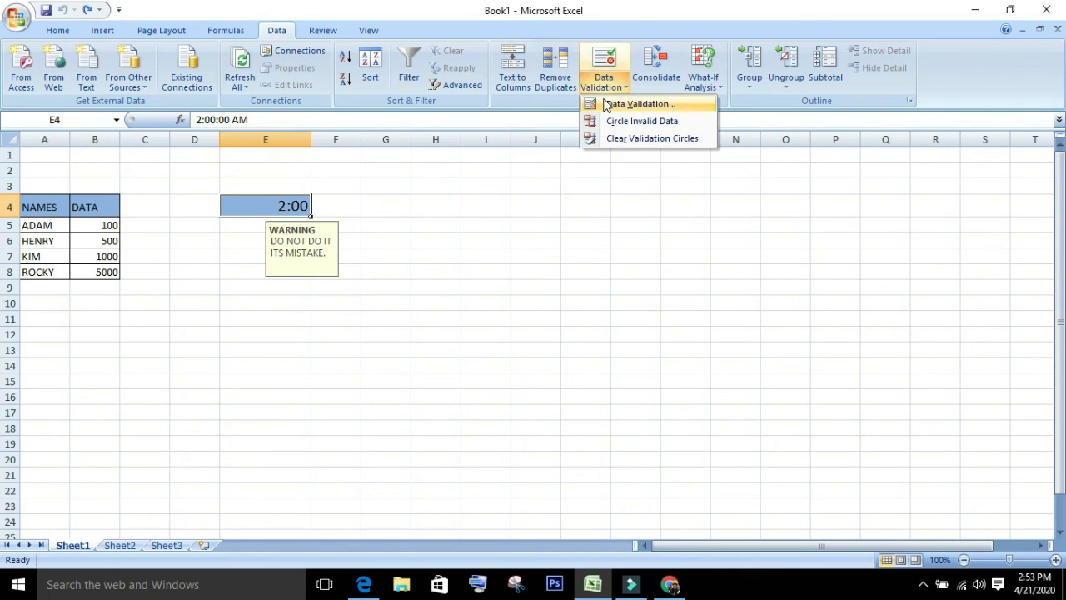
click(641, 104)
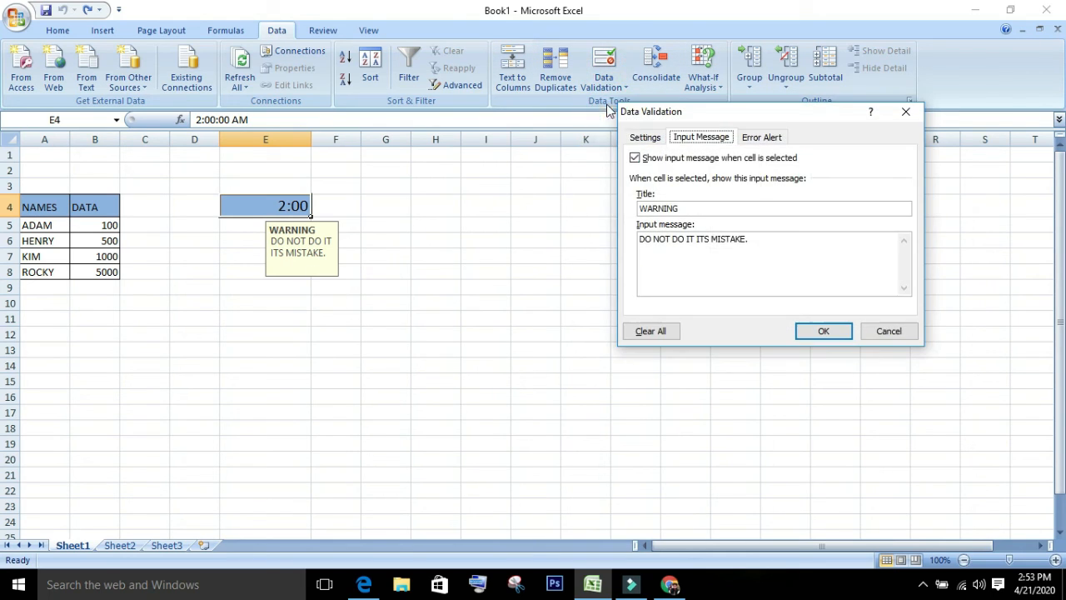
click(653, 330)
click(762, 136)
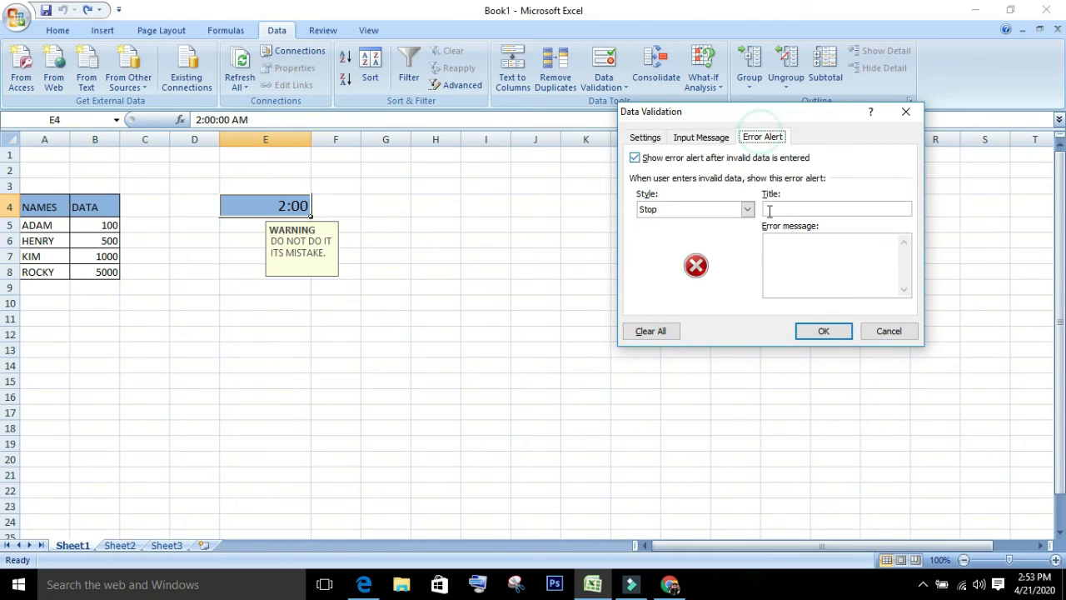
click(663, 335)
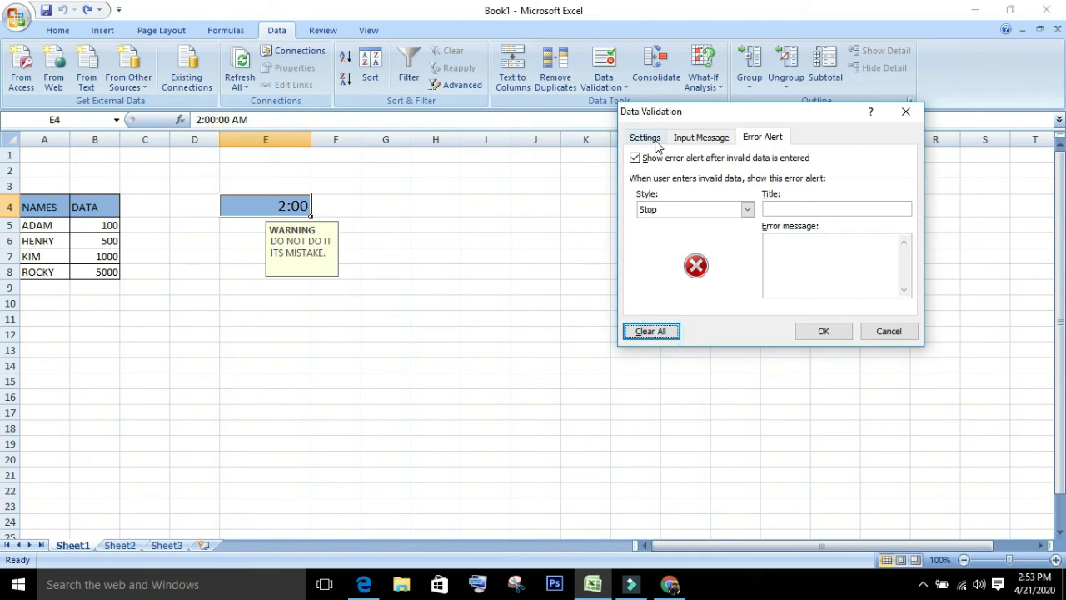
click(820, 333)
click(386, 269)
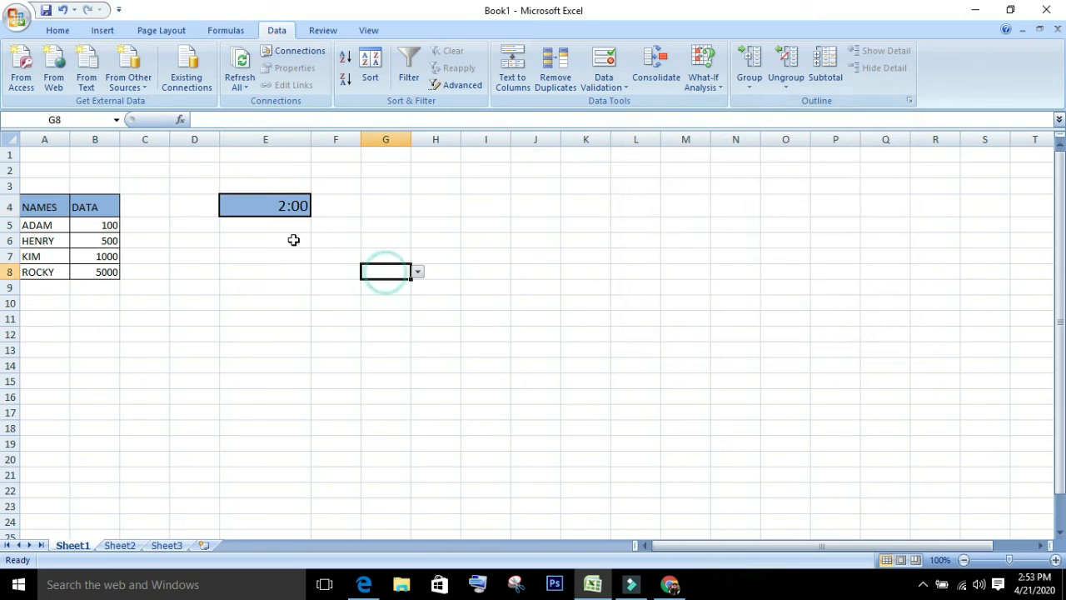
click(284, 241)
click(286, 210)
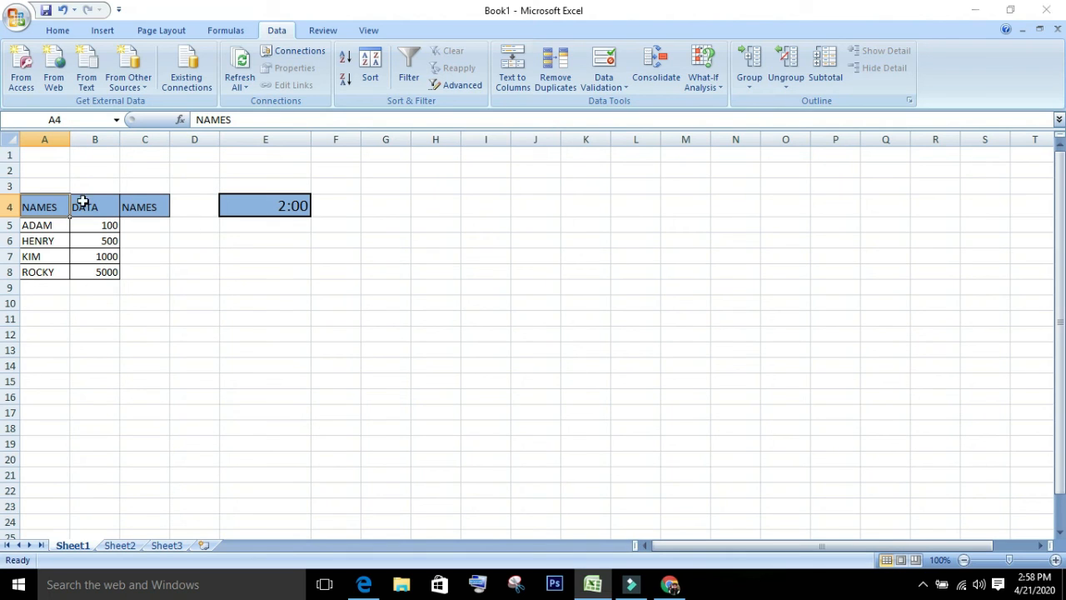
Apply a List validation rule to header cell A4 with source =$A$5:$A$8, and check its in-cell drop-down.
click(593, 87)
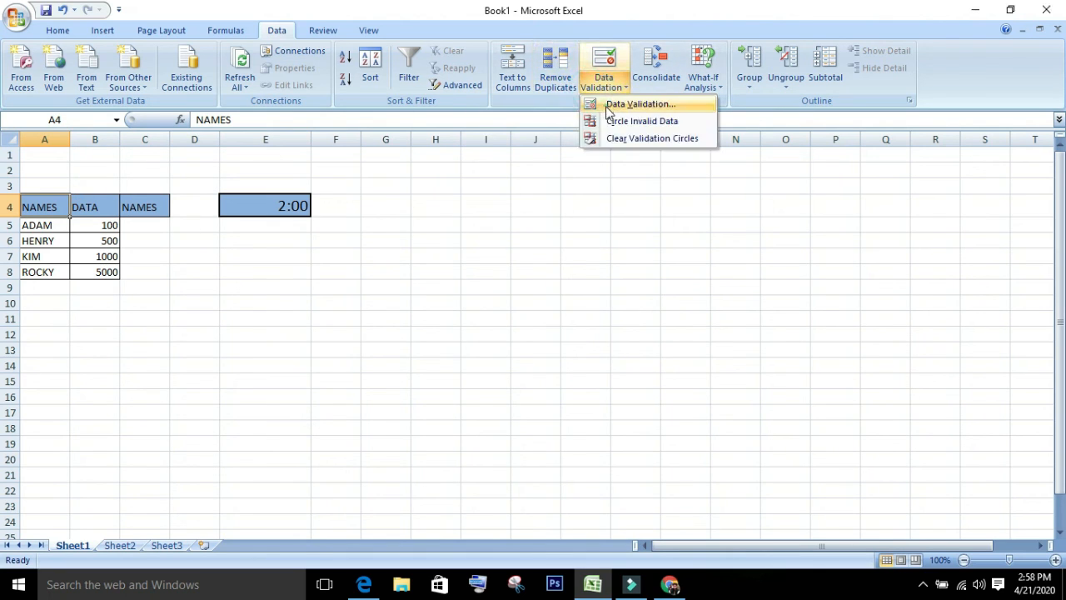
click(608, 105)
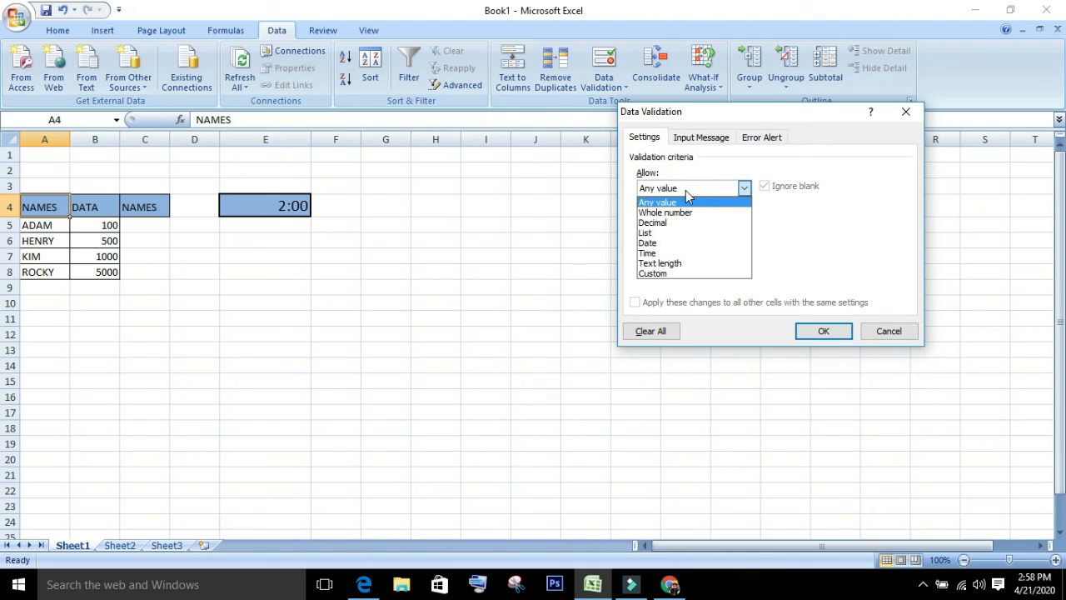
click(679, 232)
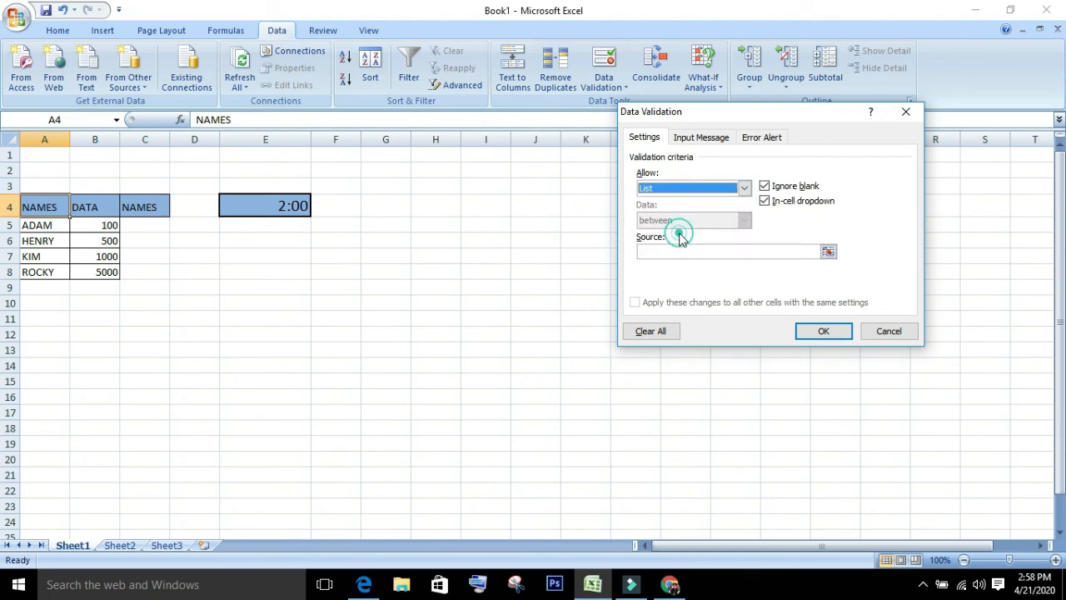
click(830, 254)
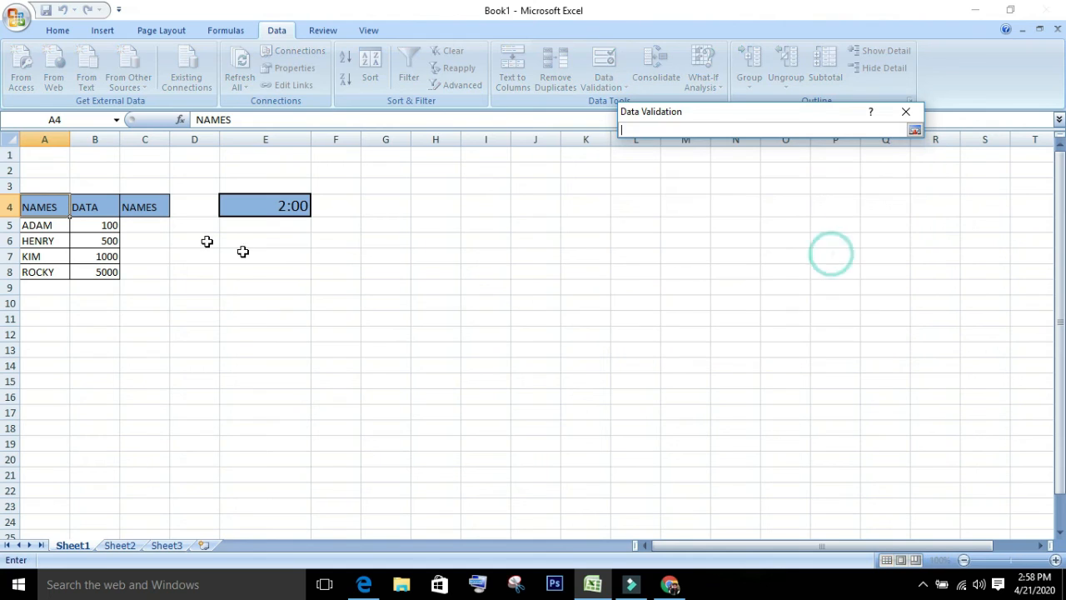
drag(53, 226, 52, 274)
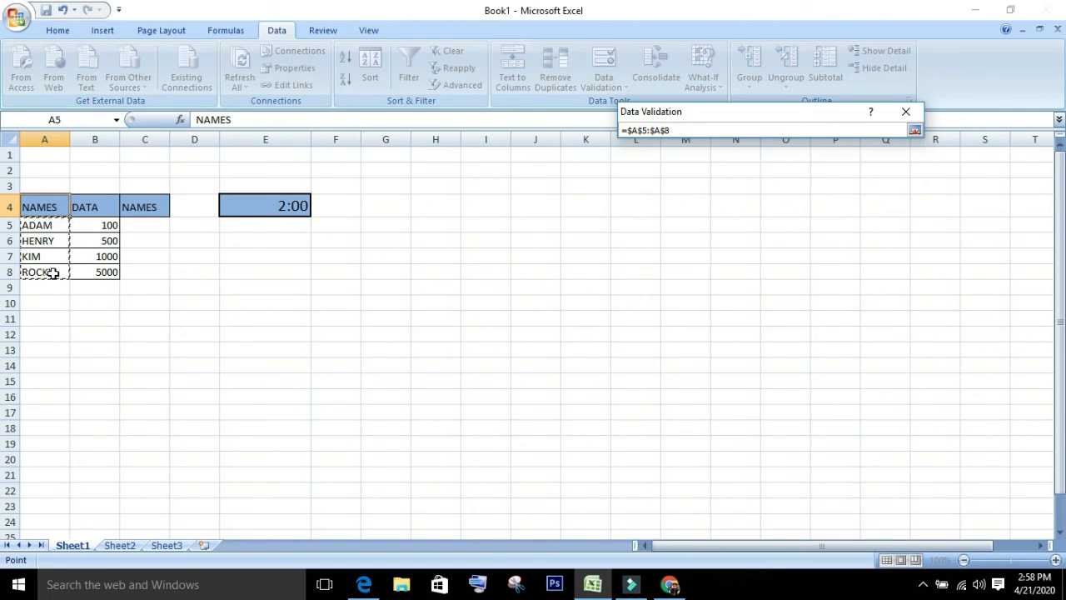
key(Return)
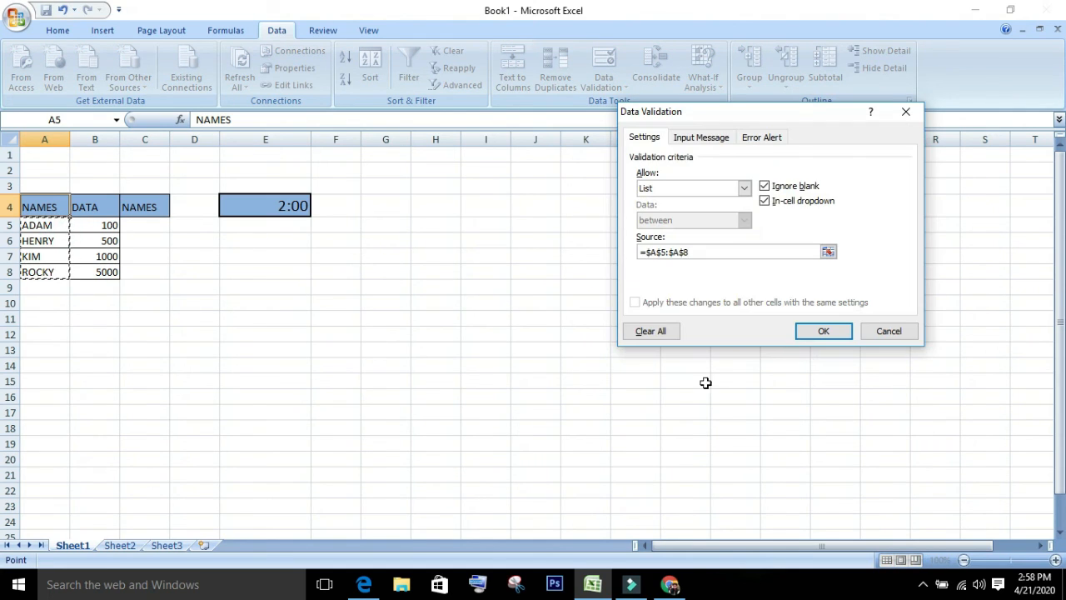
click(817, 337)
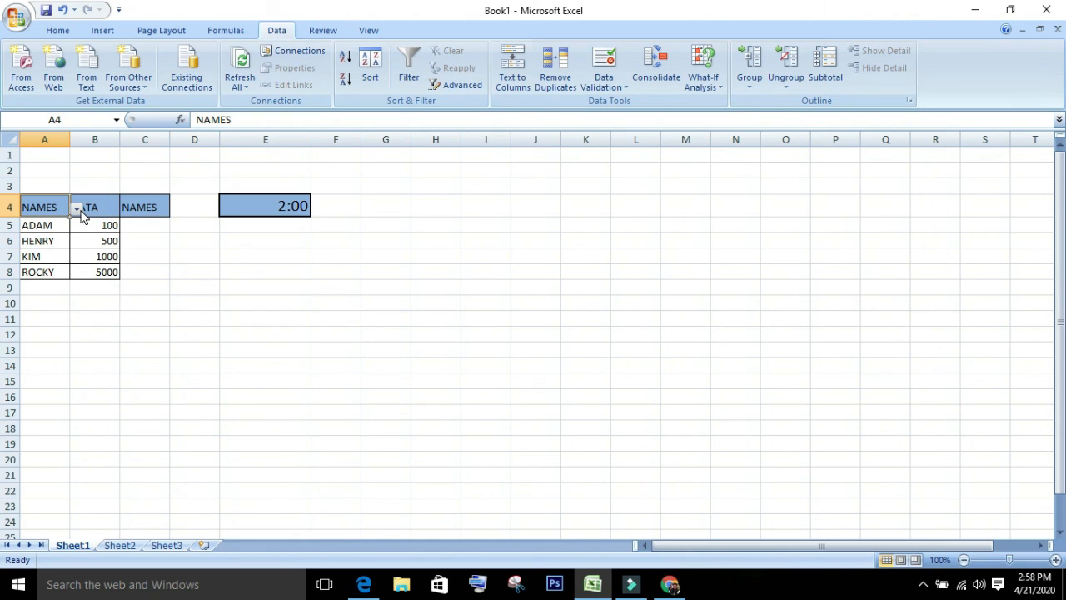
click(77, 209)
click(78, 319)
Copy cell A4 with its list validation into the range A9:A16.
key(ctrl+c)
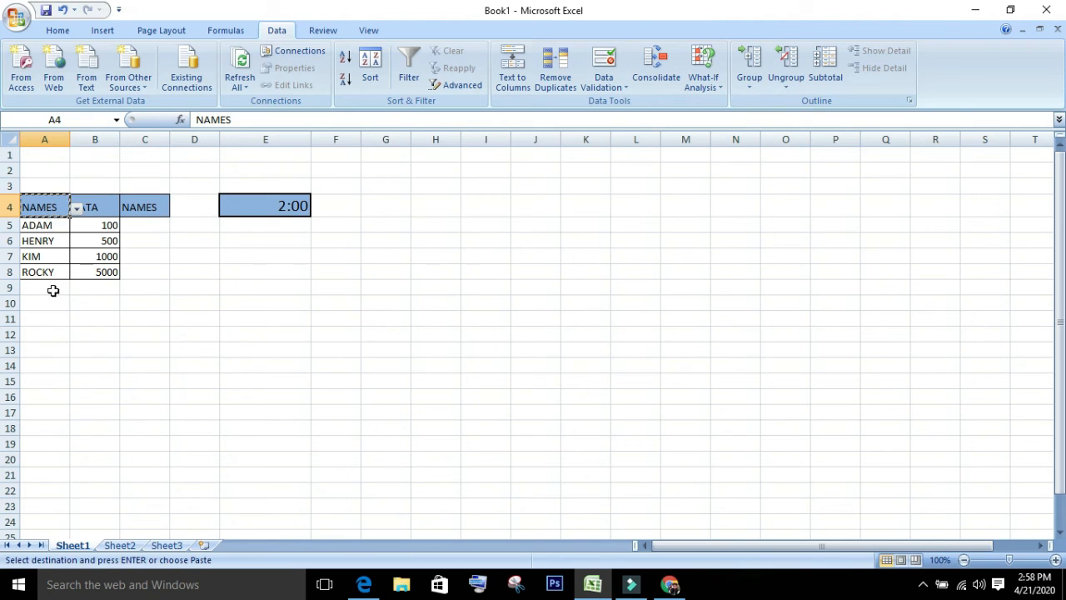
drag(53, 288, 45, 393)
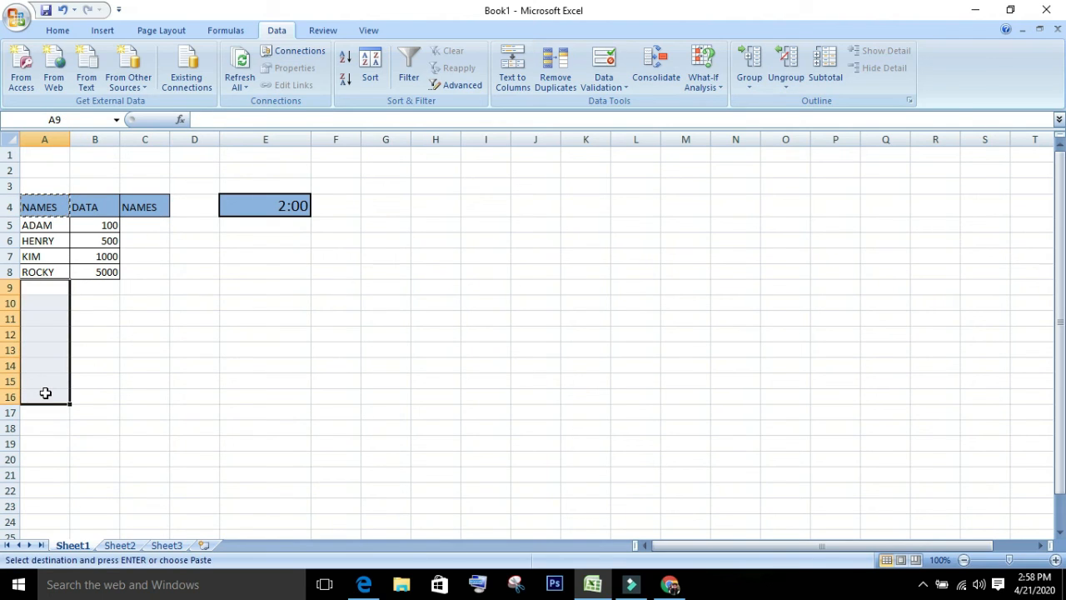
key(ctrl+v)
click(112, 359)
Examine the pasted cells in A9:A16 one by one for the list drop-down.
drag(42, 291, 42, 394)
click(48, 306)
click(50, 331)
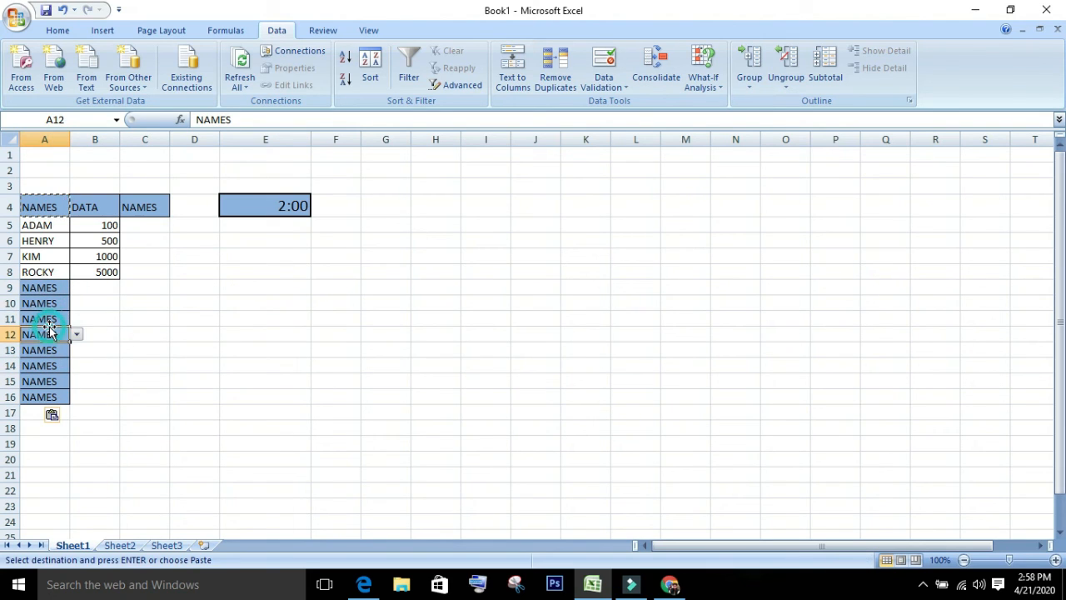
click(46, 318)
click(49, 334)
click(51, 365)
click(49, 381)
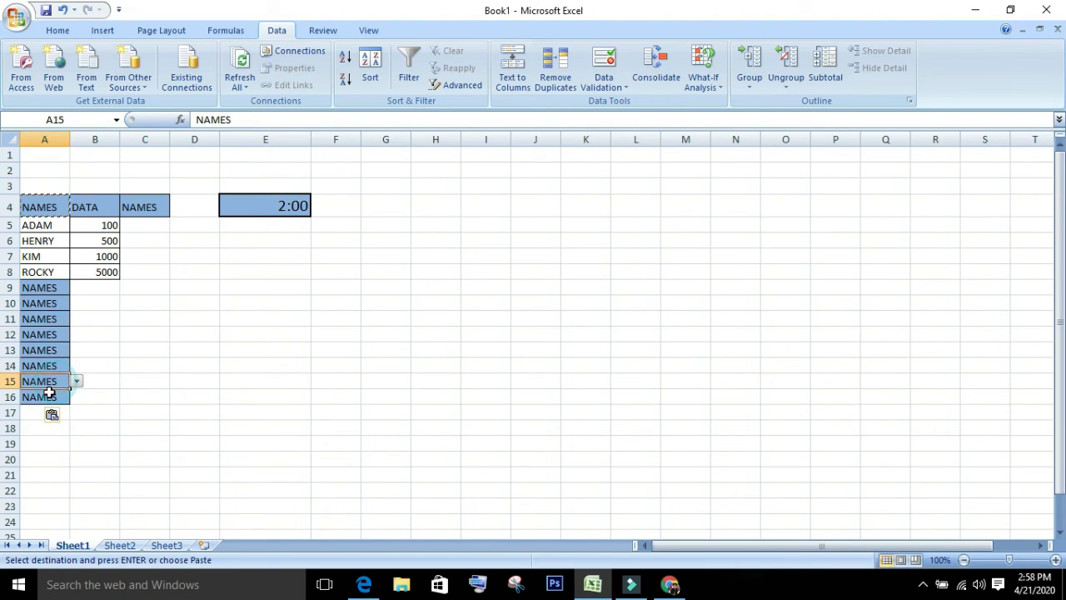
click(48, 396)
click(50, 288)
click(50, 321)
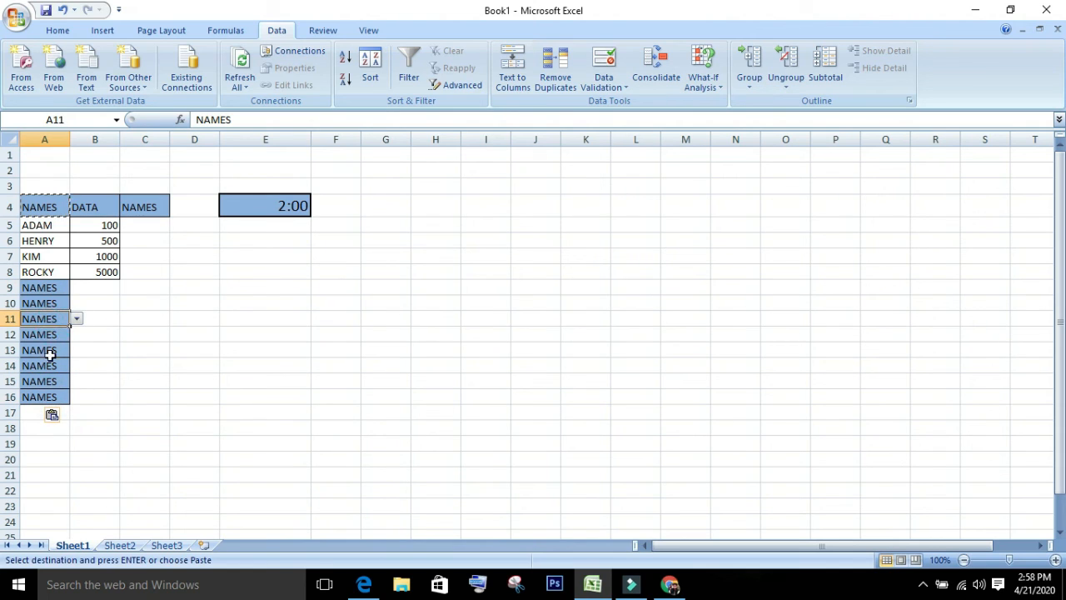
click(51, 364)
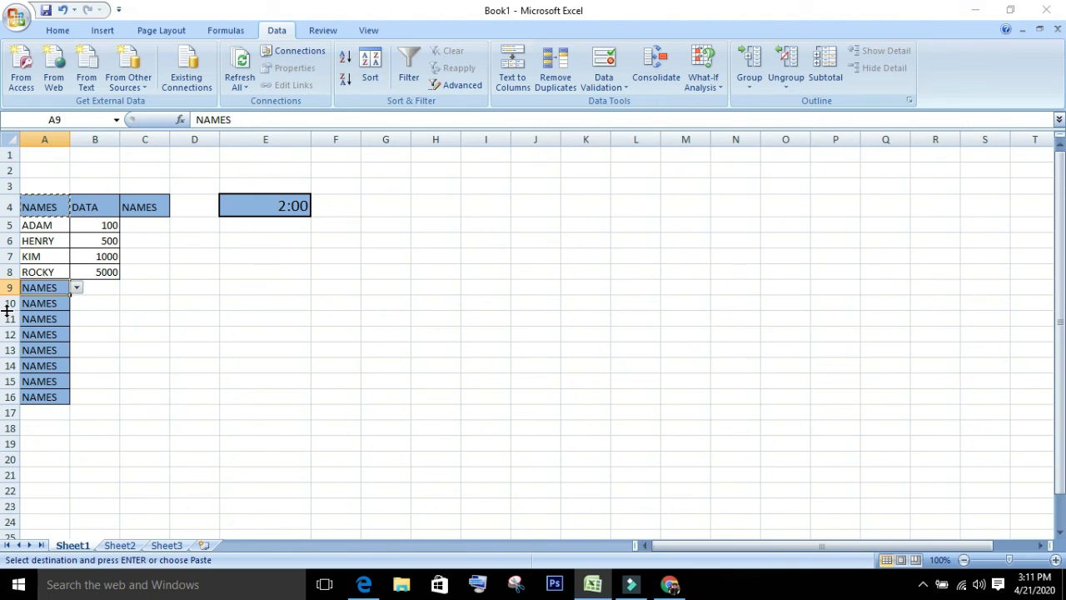
click(42, 303)
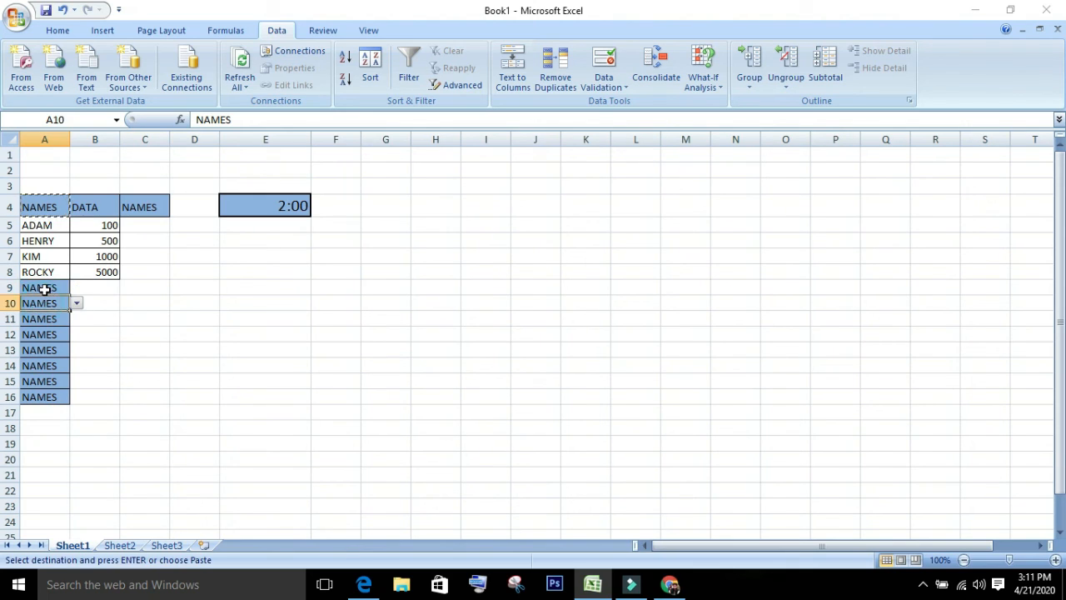
click(43, 289)
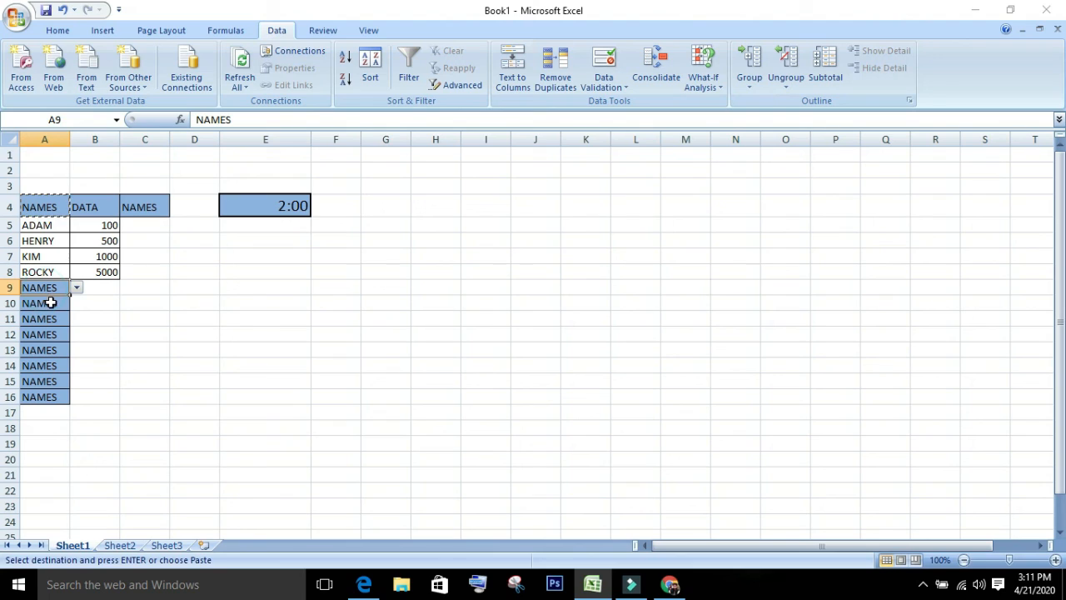